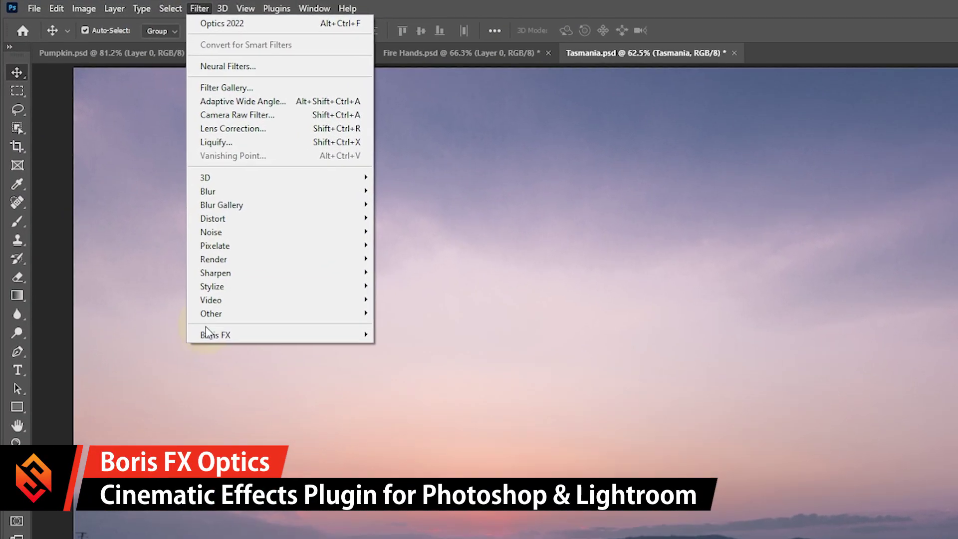
mouse_move(211, 235)
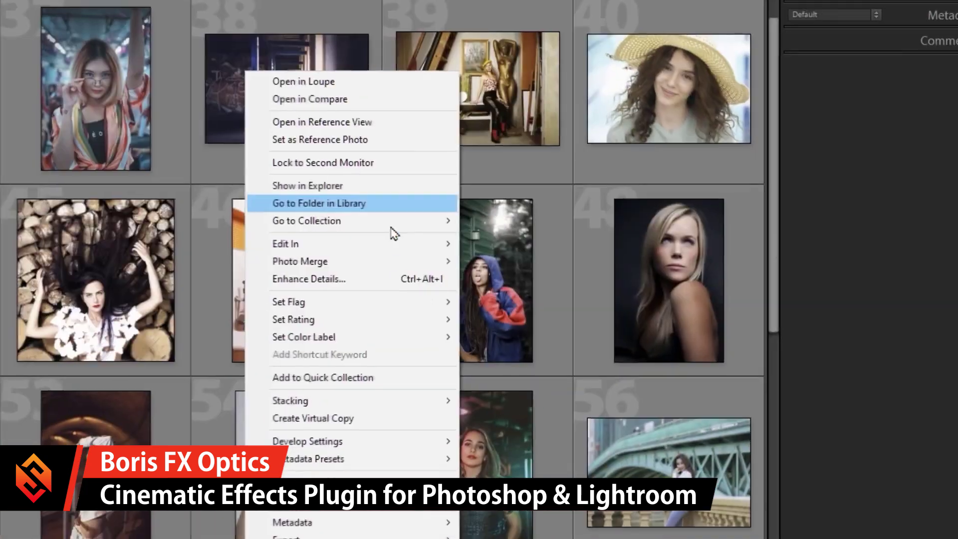
mouse_move(399, 244)
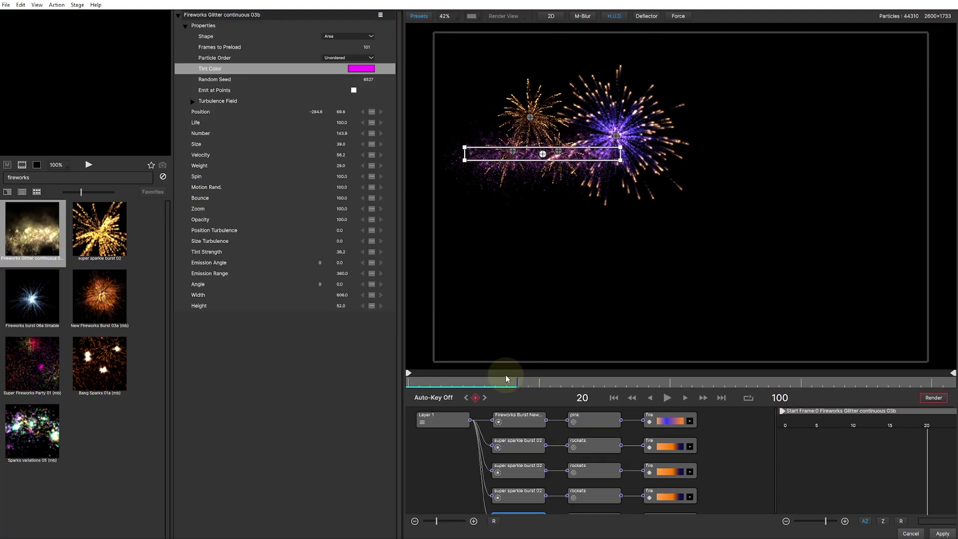
drag(507, 382, 472, 382)
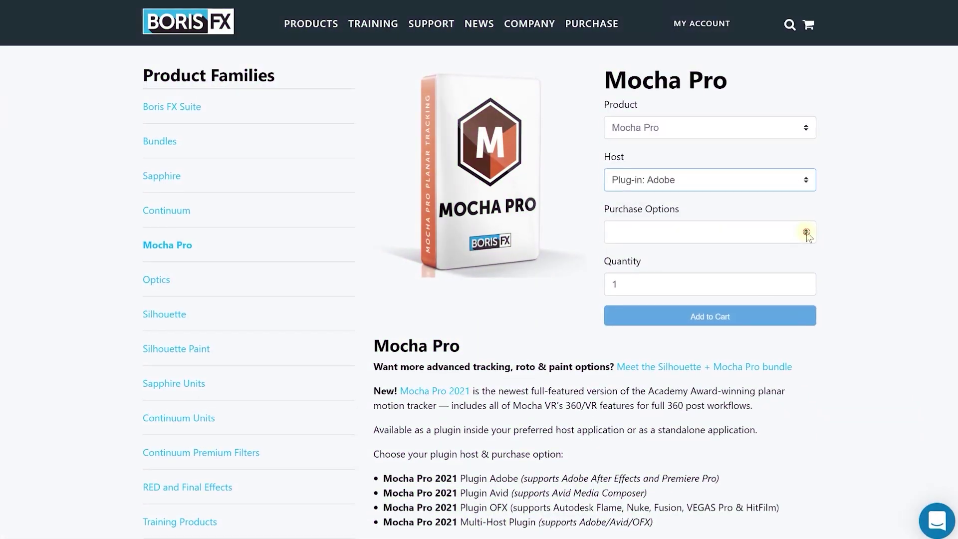
click(806, 234)
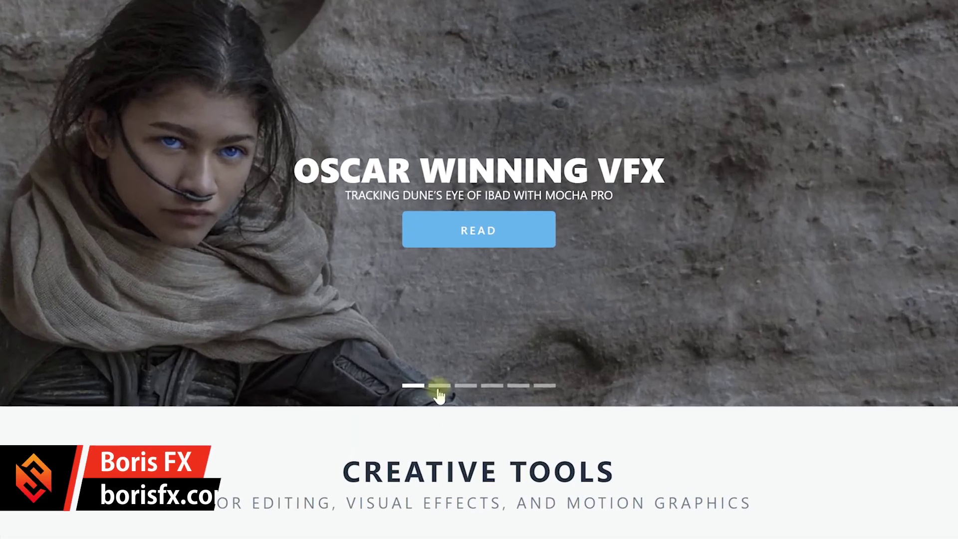
Browse through the featured product slides on the Boris FX homepage
click(439, 387)
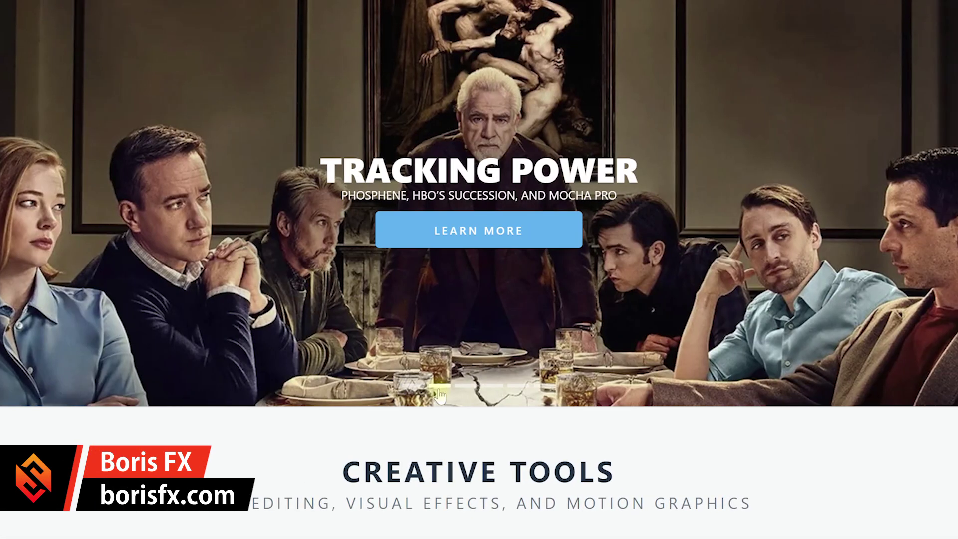
click(465, 386)
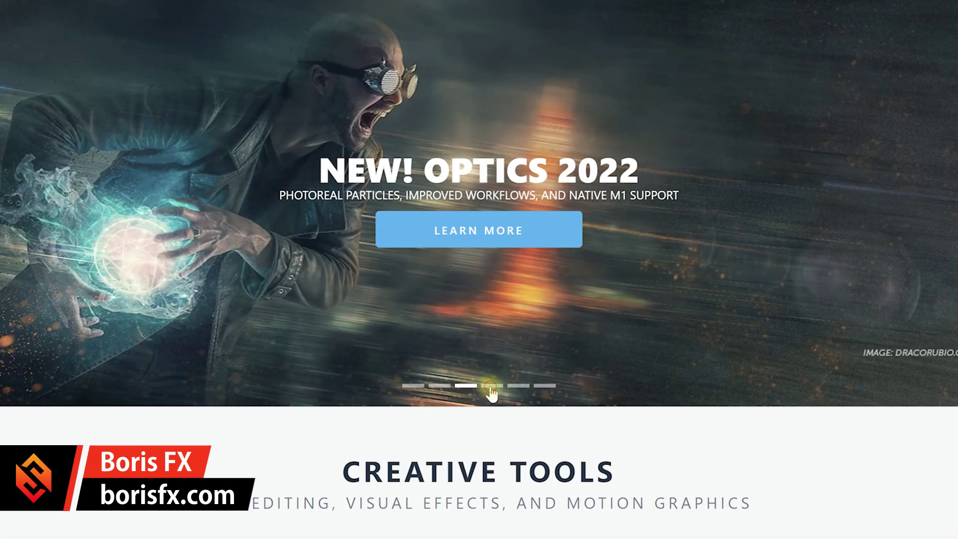
click(490, 386)
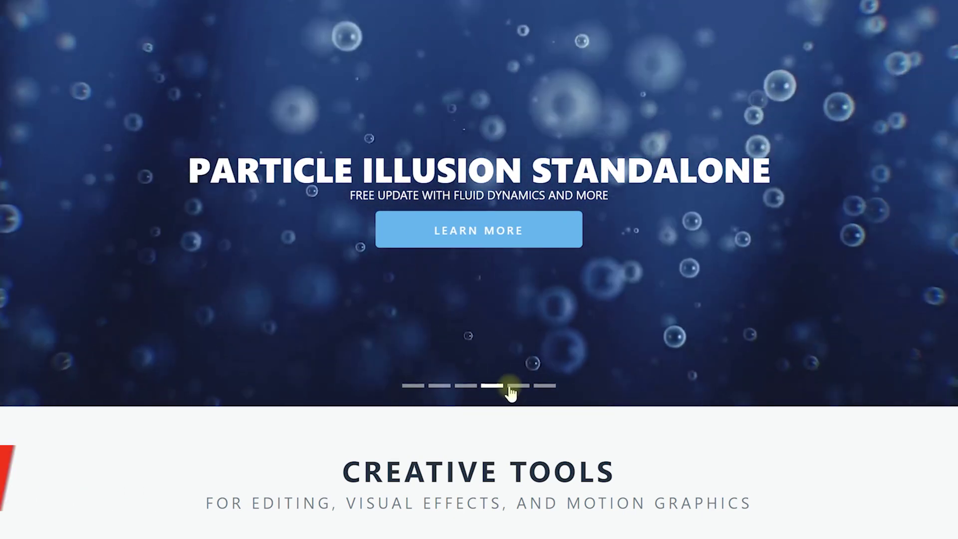
click(518, 386)
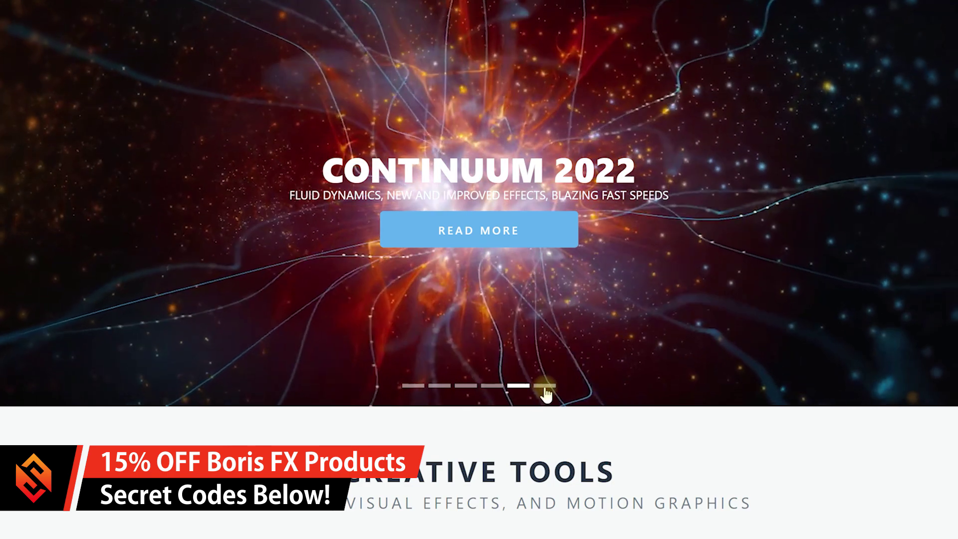
click(545, 386)
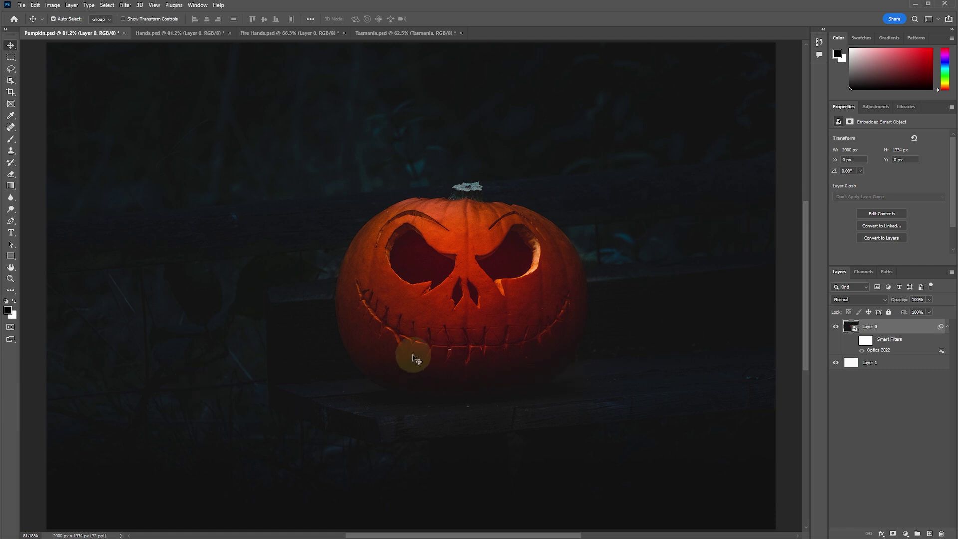
Turn on the smart filters in Pumpkin.psd, Hands.psd, Fire Hands.psd and Tasmania.psd one after another
click(853, 340)
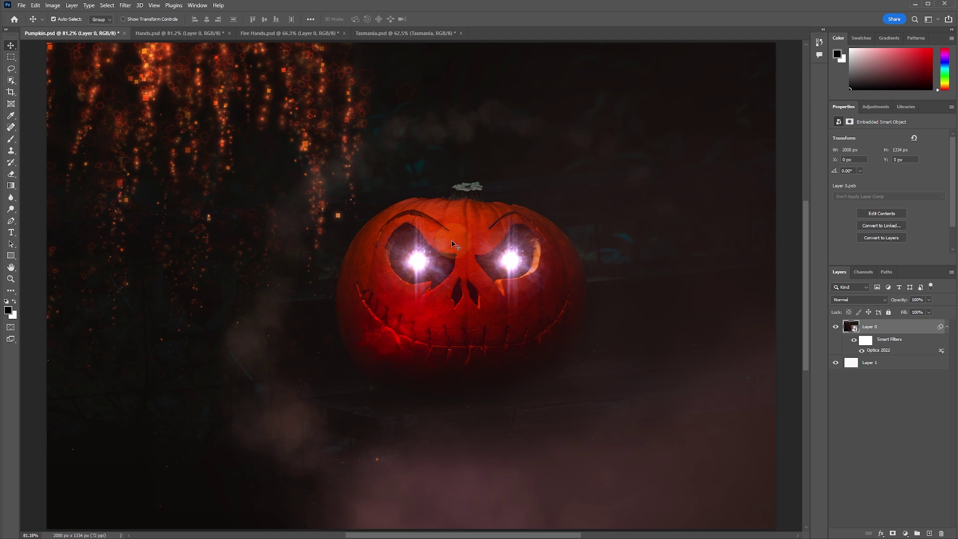
click(182, 33)
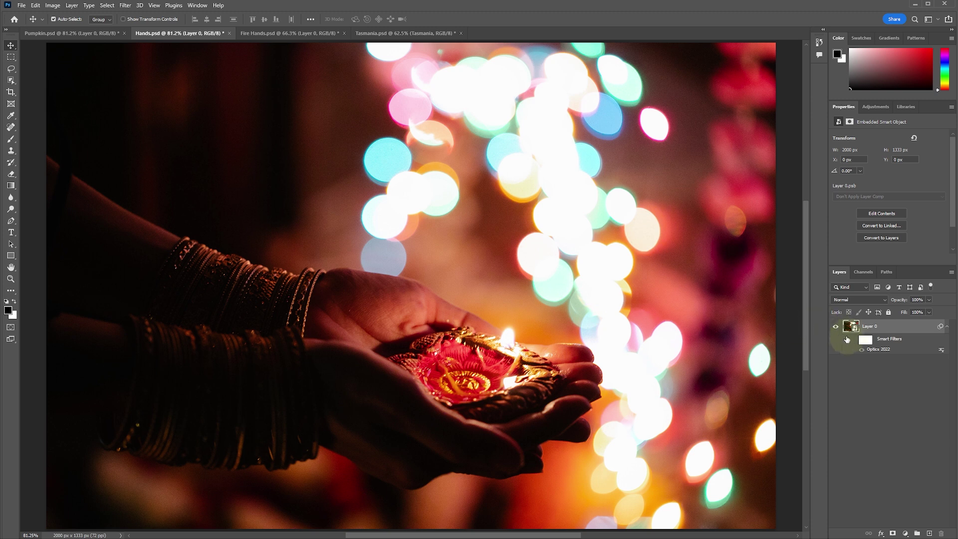
click(853, 340)
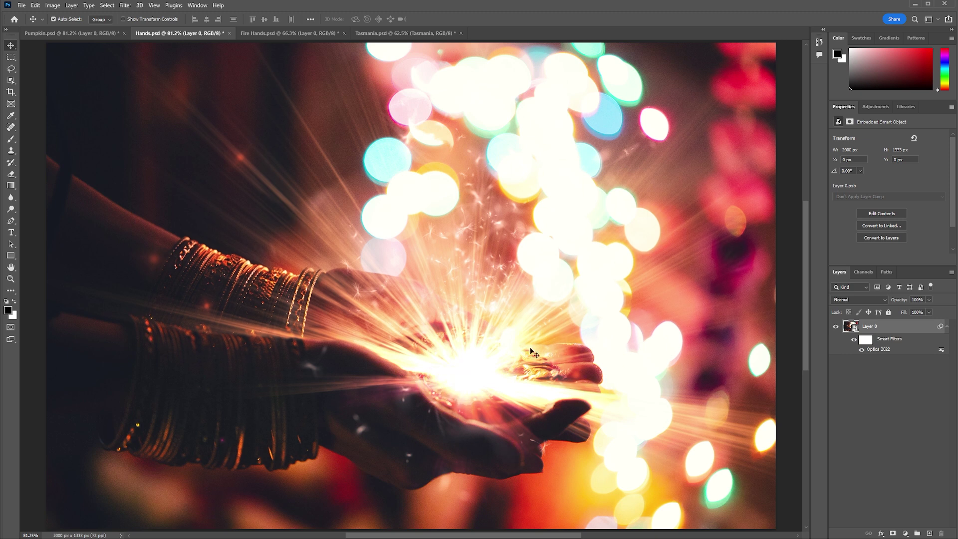
click(300, 34)
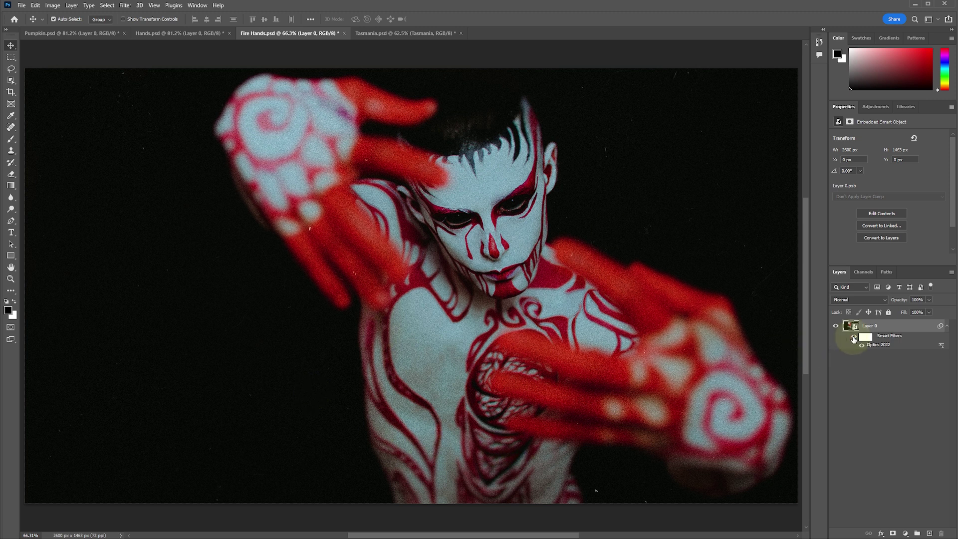
click(854, 338)
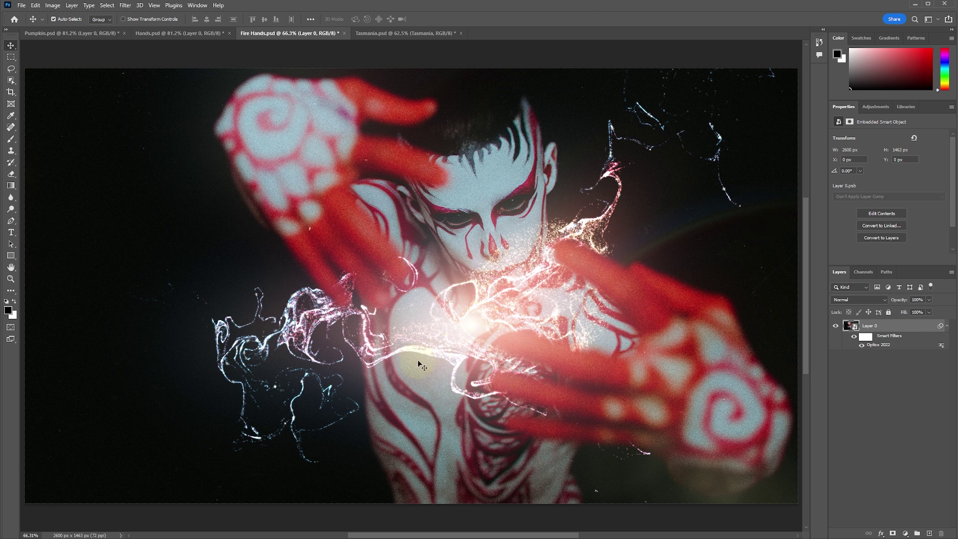
click(417, 34)
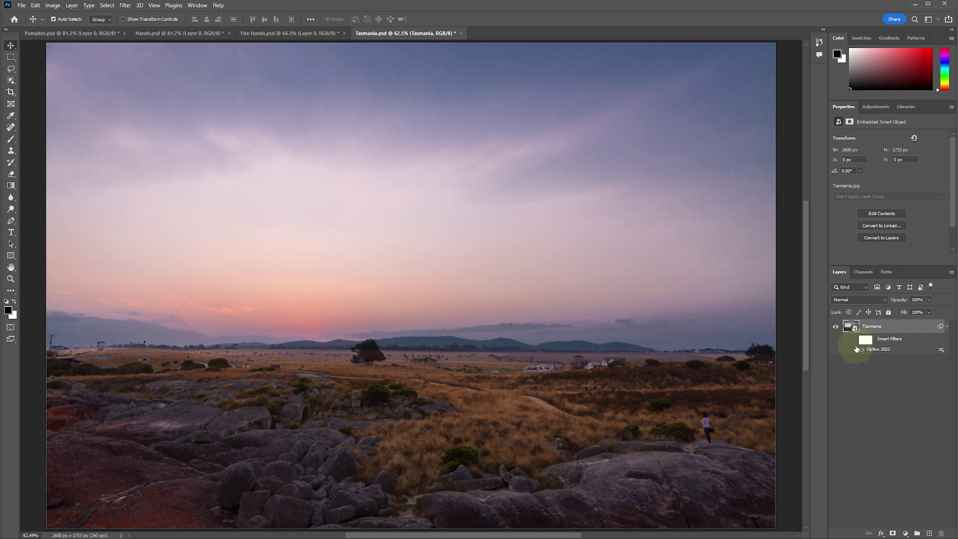
click(853, 339)
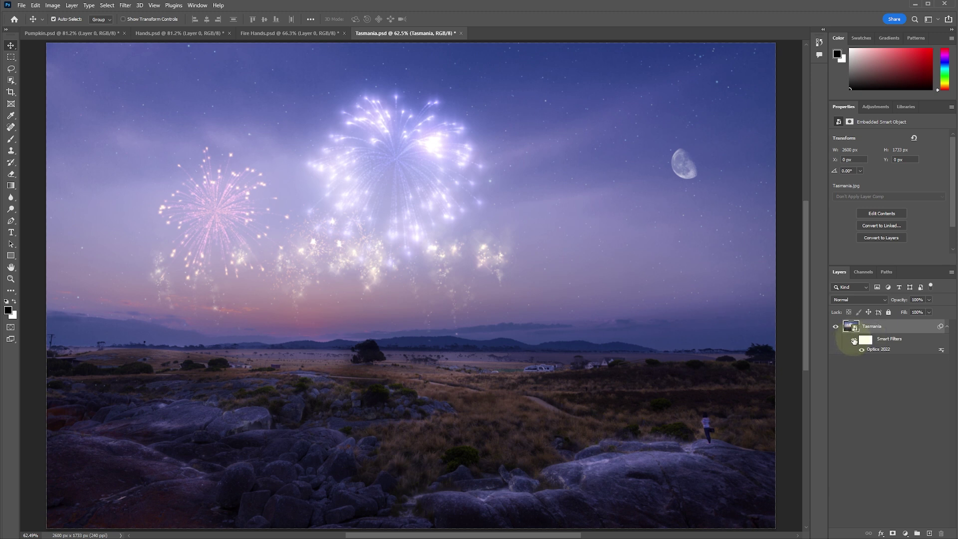
Delete the Tasmania layer's smart filters and open the layer in Boris FX Optics 2022 without applying the previous filters/masks
drag(882, 342, 941, 532)
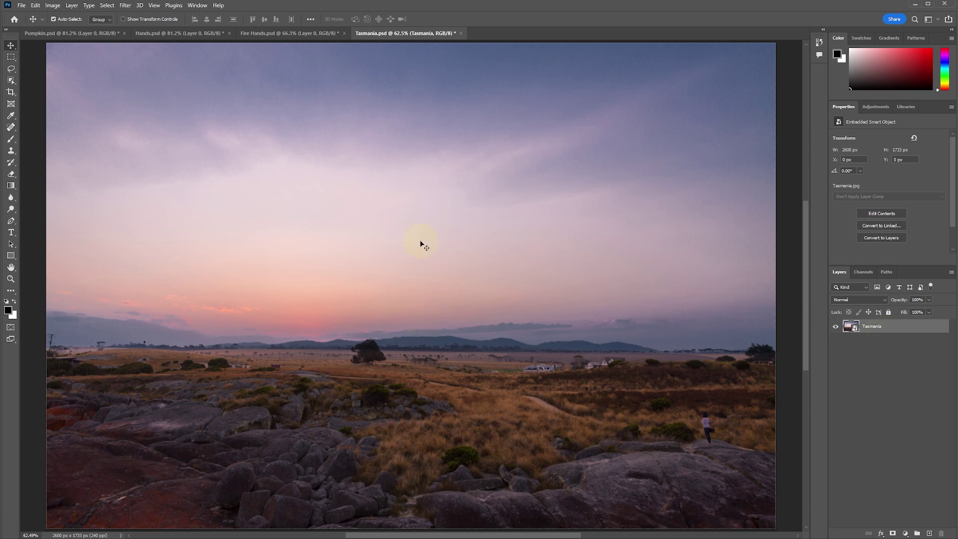
click(125, 7)
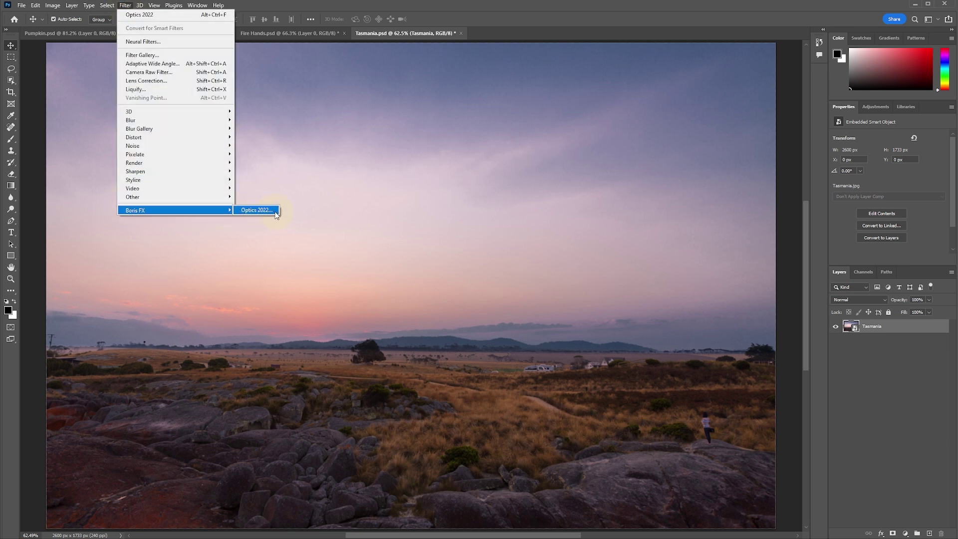
click(275, 212)
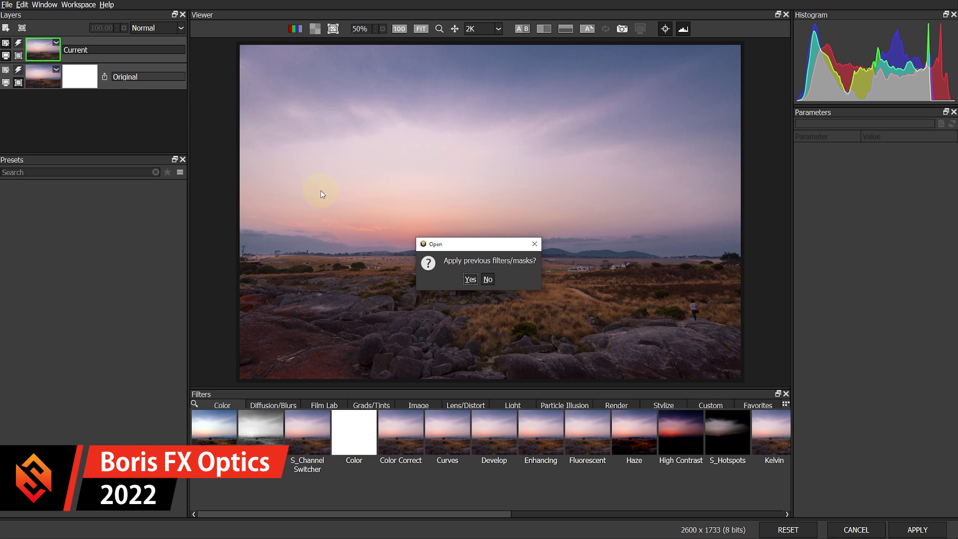
click(488, 280)
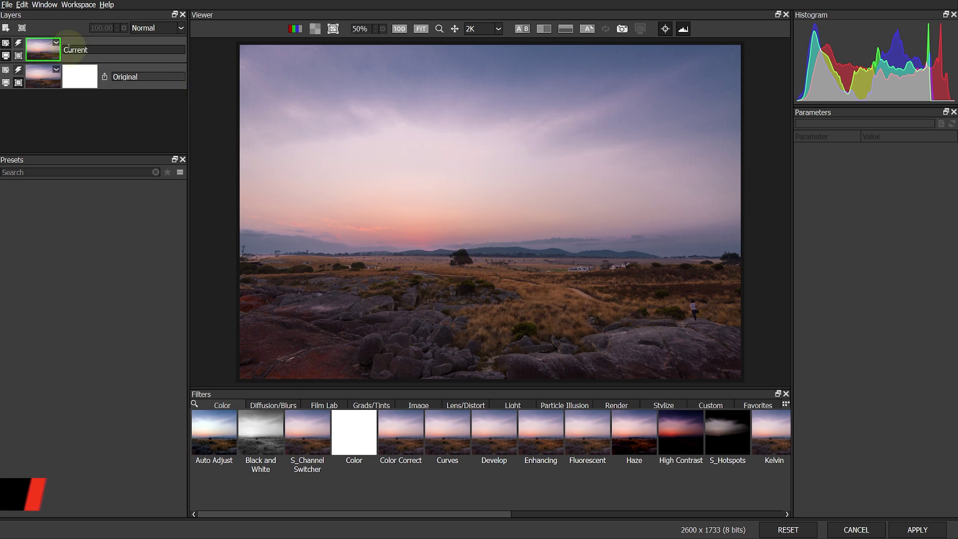
Apply the Auto Adjust filter to the photo and set its type to Auto Contrast
click(210, 432)
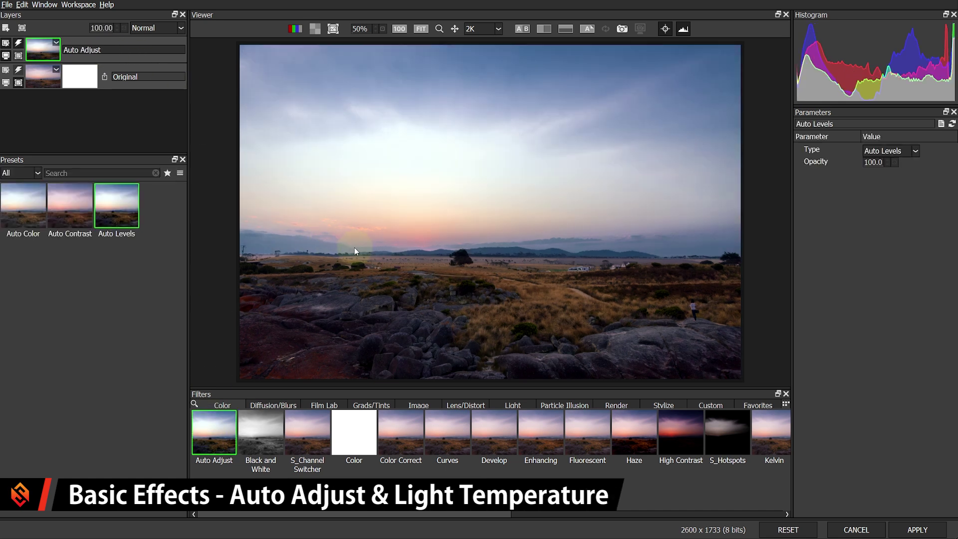
click(915, 152)
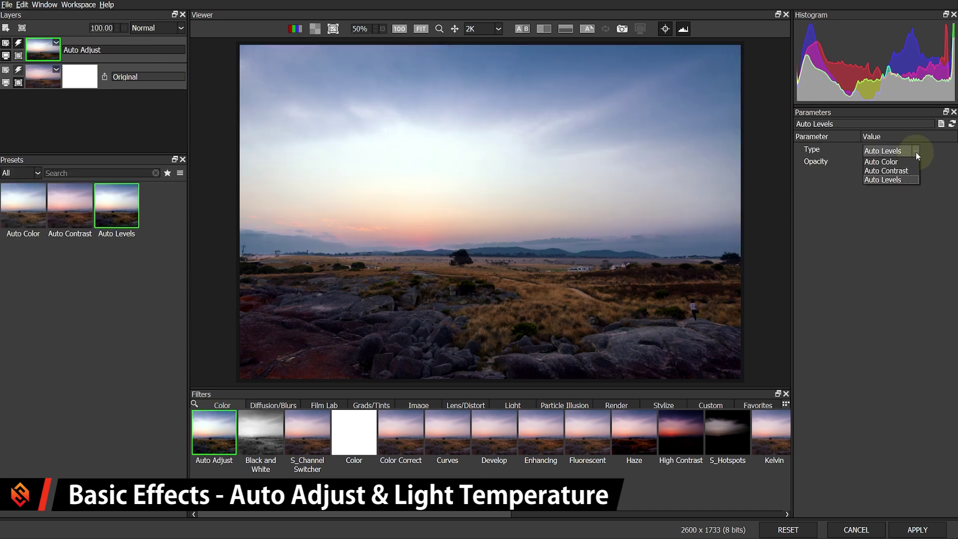
click(904, 170)
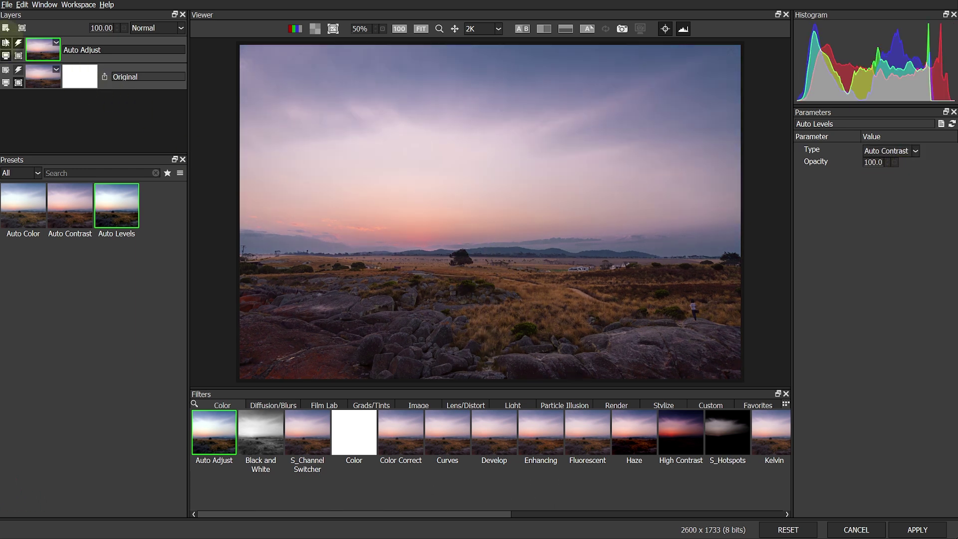
Add a layer above Auto Adjust with the Kelvin filter and the Mercury Vapor-White Deluxe (4000K) preset
click(6, 28)
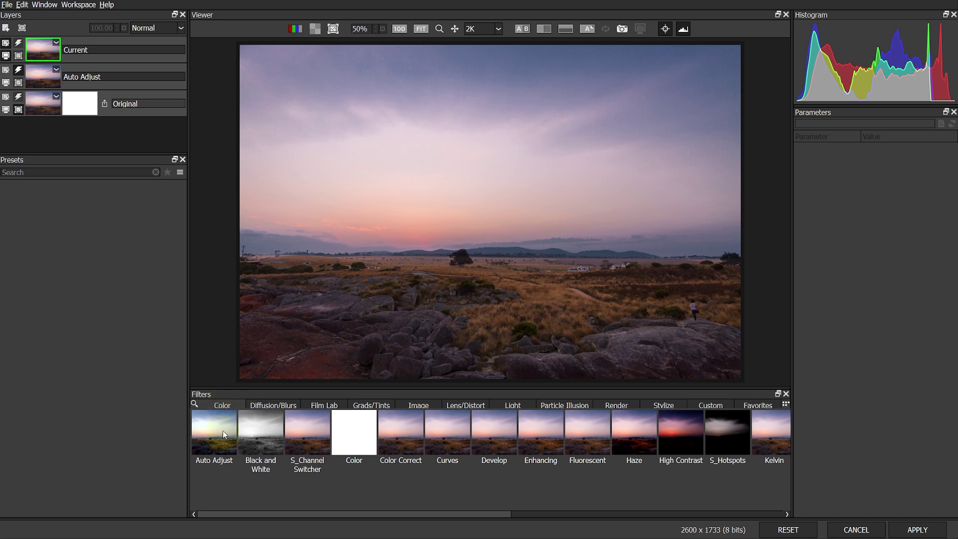
drag(244, 513, 305, 513)
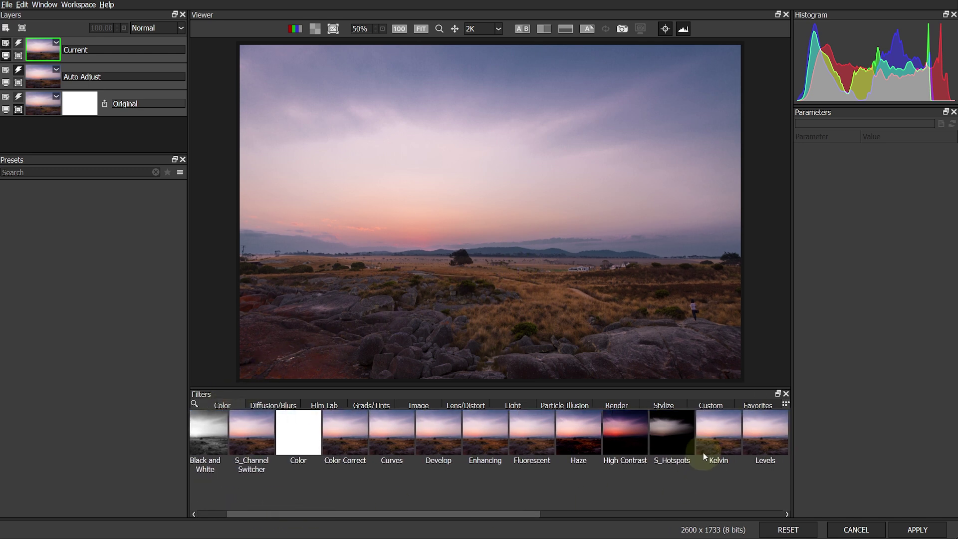
scroll(700, 462, down, 1)
click(640, 430)
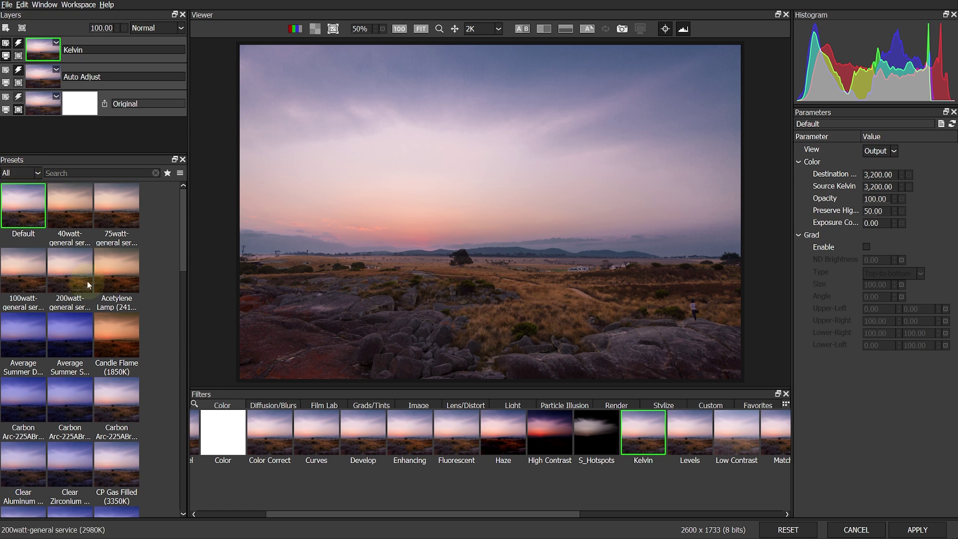
scroll(80, 299, down, 5)
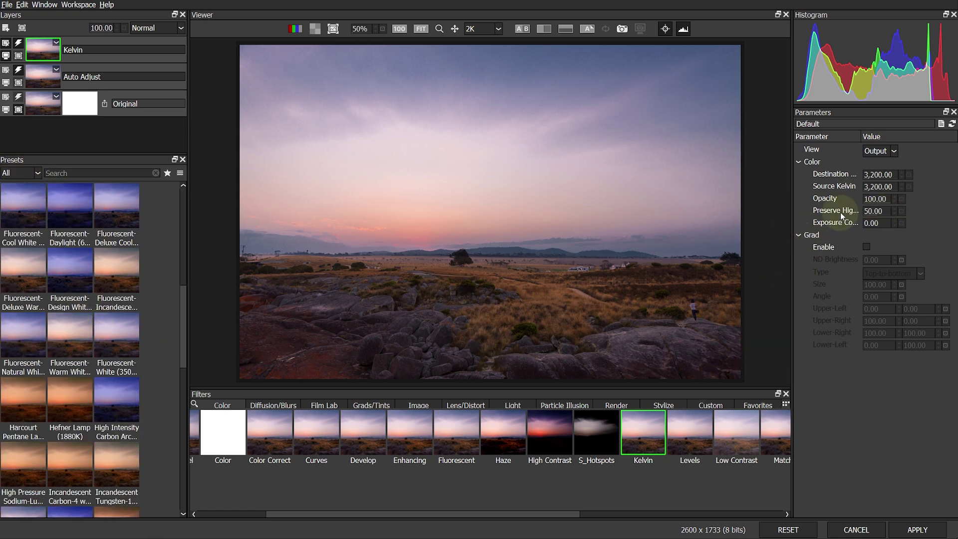
scroll(166, 296, down, 4)
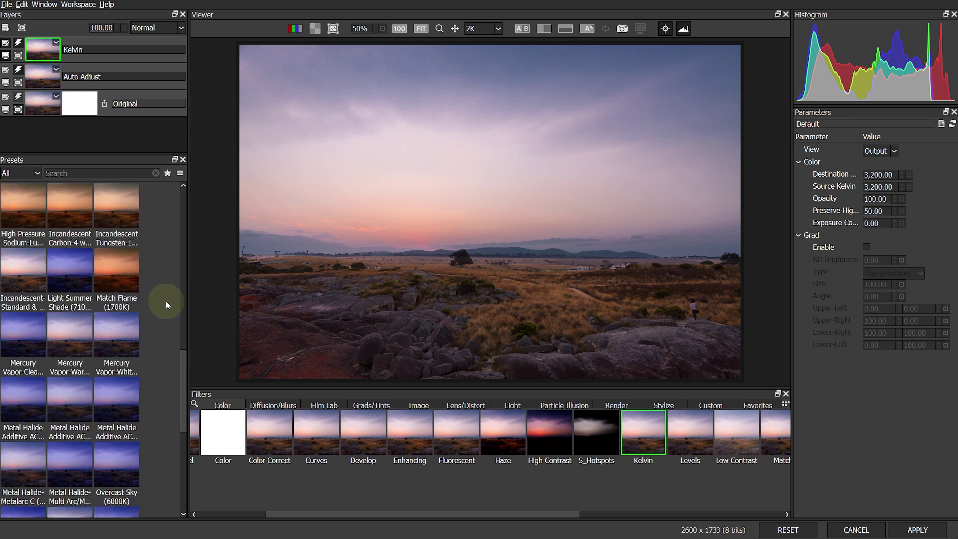
click(123, 337)
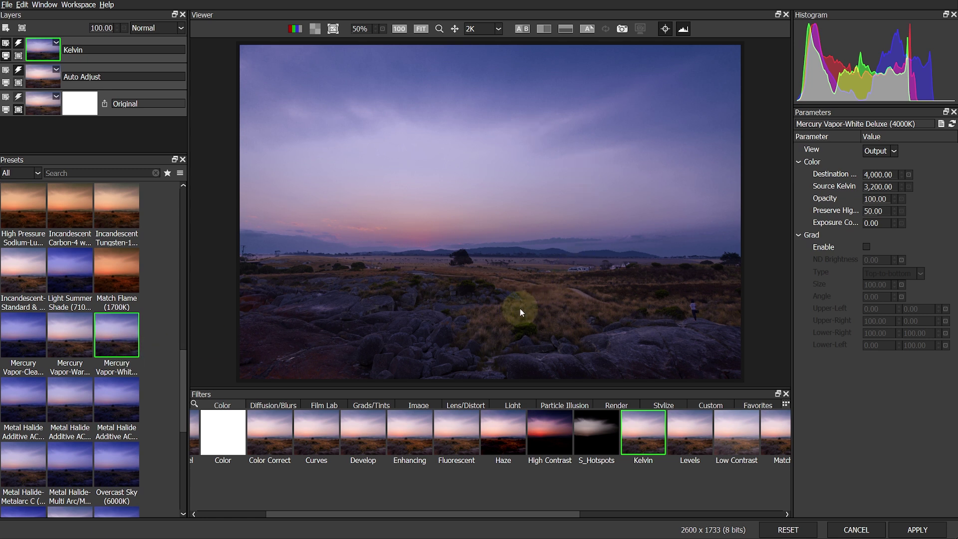
drag(491, 390, 495, 420)
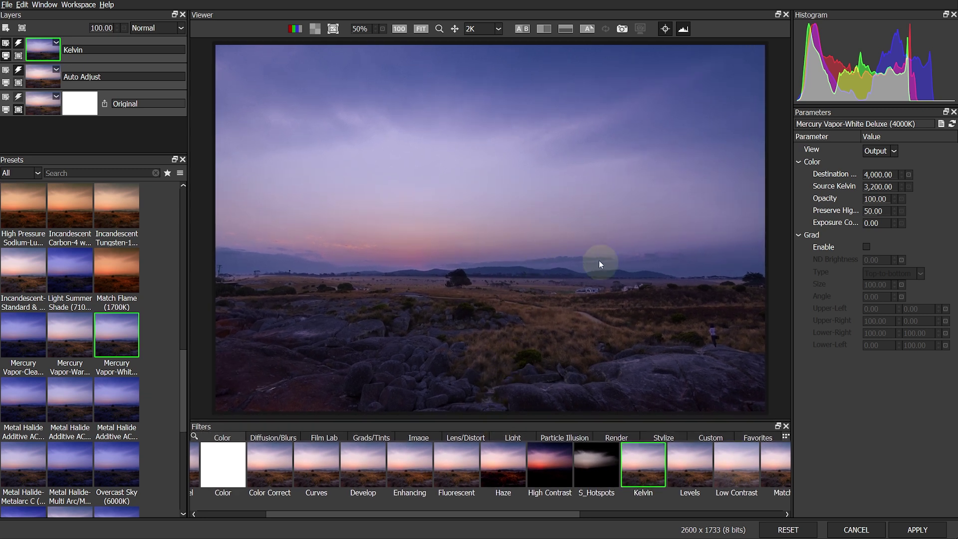
Add a layer above Kelvin and apply the S_NightSky render filter to fill it with stars
click(7, 30)
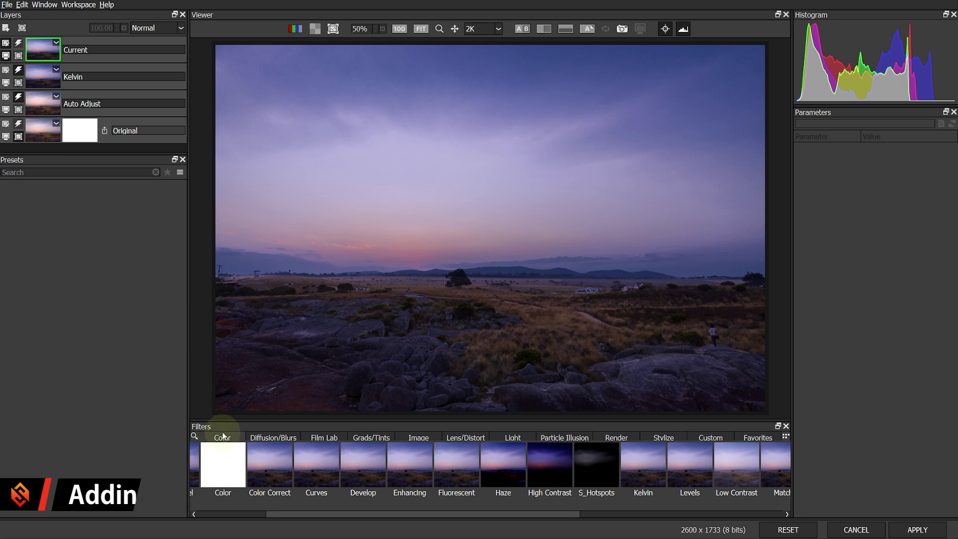
click(614, 438)
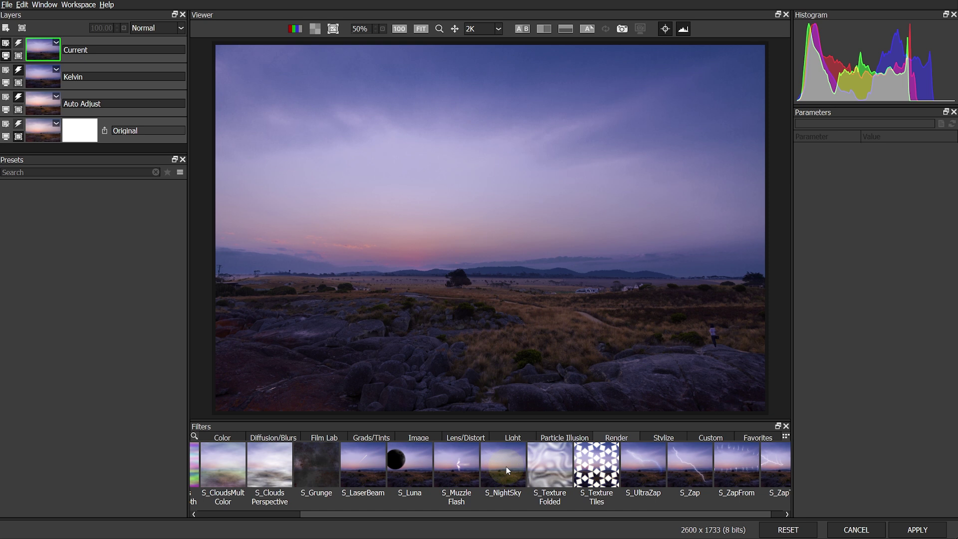
click(506, 470)
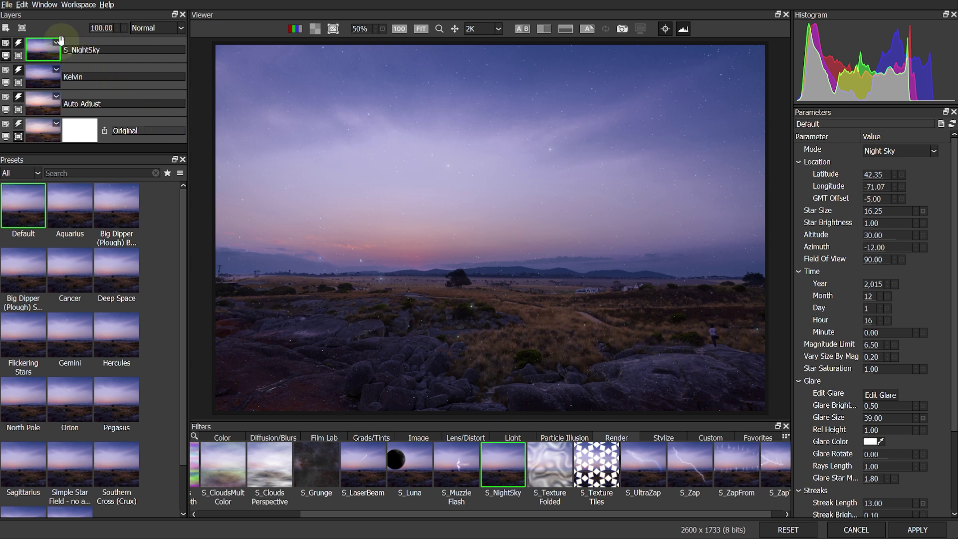
Add a painted mask to the S_NightSky layer and brush over the sky at brush size 180, keeping stars off the land
click(21, 28)
click(36, 113)
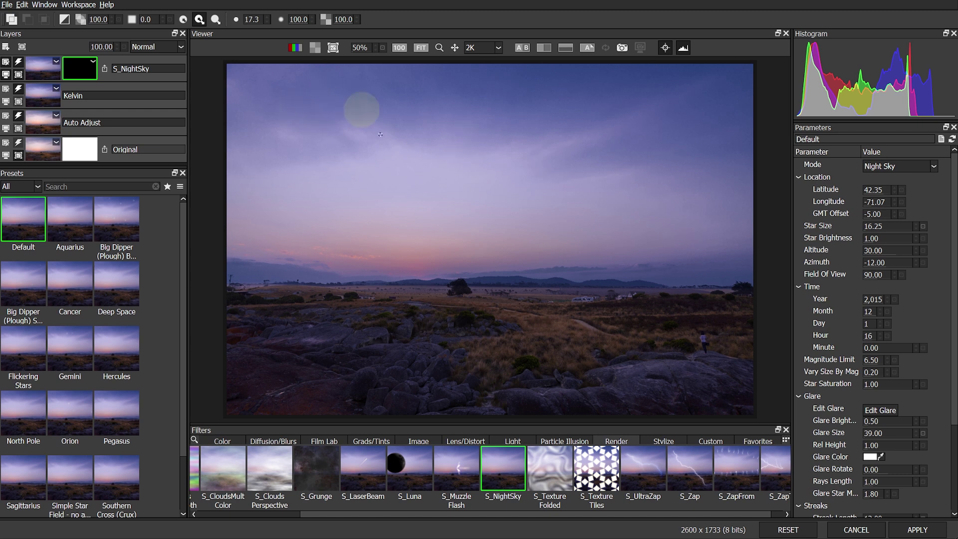
scroll(438, 150, up, 5)
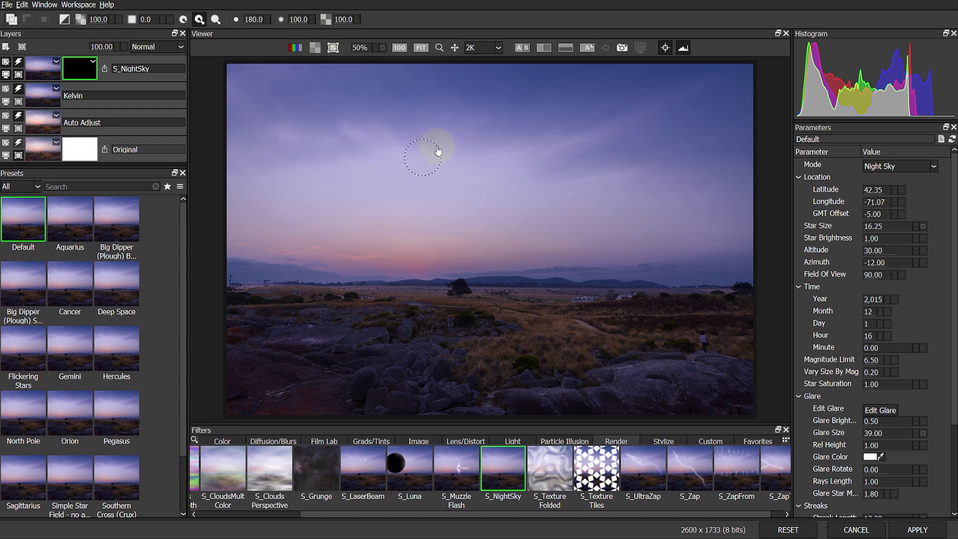
mouse_move(286, 84)
mouse_down()
mouse_move(244, 81)
mouse_move(538, 82)
mouse_move(594, 90)
mouse_move(680, 122)
mouse_move(710, 90)
mouse_move(762, 246)
mouse_move(701, 261)
mouse_move(739, 150)
mouse_move(244, 268)
mouse_move(291, 111)
mouse_move(391, 111)
mouse_move(760, 223)
mouse_move(683, 298)
mouse_move(738, 274)
mouse_move(635, 291)
mouse_move(676, 302)
mouse_move(695, 272)
mouse_move(747, 274)
mouse_up()
mouse_move(337, 186)
mouse_down()
mouse_move(242, 271)
mouse_move(395, 329)
mouse_move(371, 316)
mouse_move(538, 309)
mouse_move(433, 278)
mouse_move(281, 279)
mouse_up()
Add a layer above S_NightSky with the S_Luna filter and place its moon at size 100 in the upper-right sky
click(5, 48)
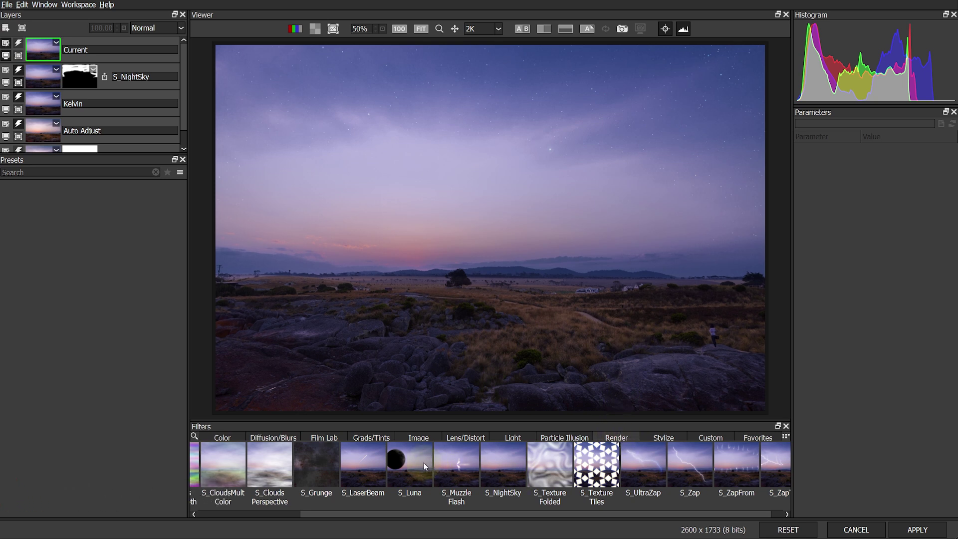
click(405, 460)
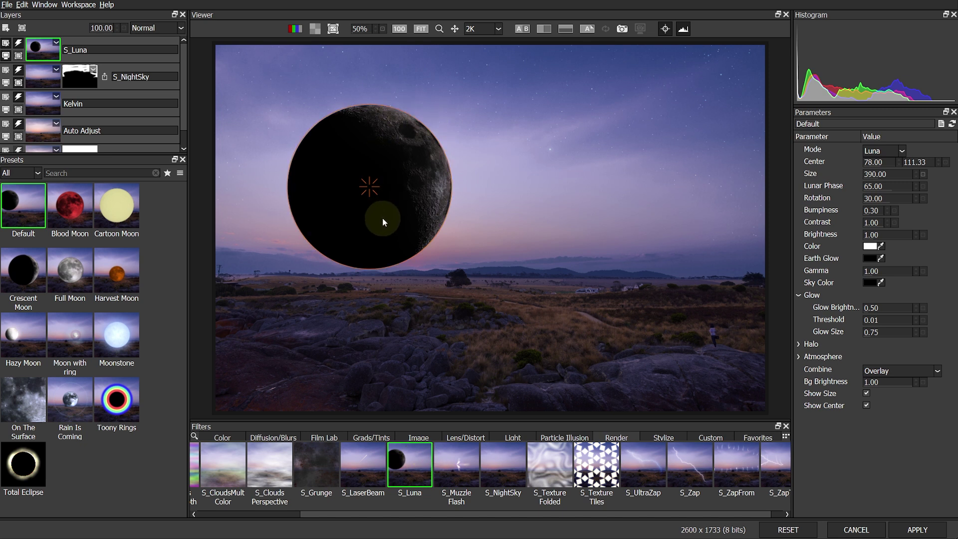
drag(362, 193, 649, 146)
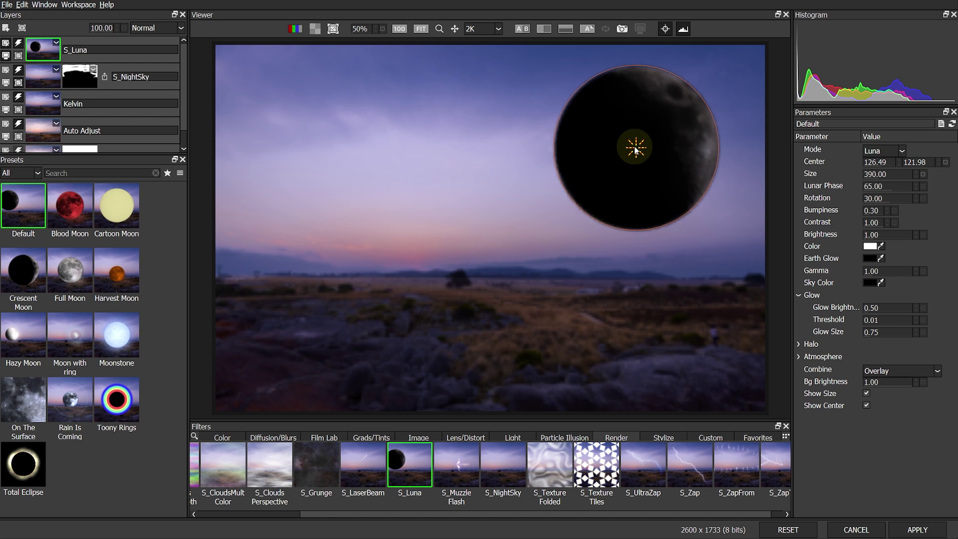
click(884, 172)
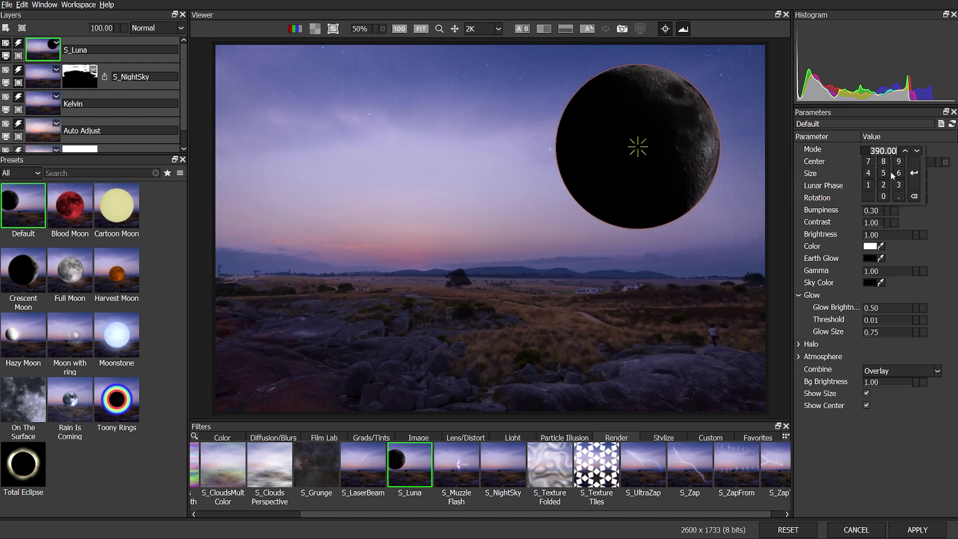
key(Return)
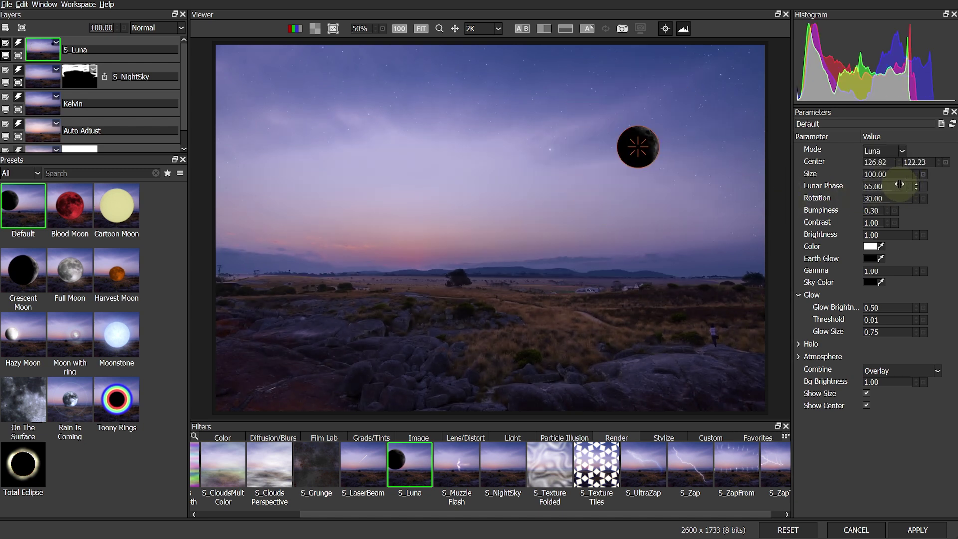
Set the moon's Lunar Phase to -222 and its Combine mode to Screen, shifting it farther toward the photo's upper-right corner
drag(785, 196, 753, 243)
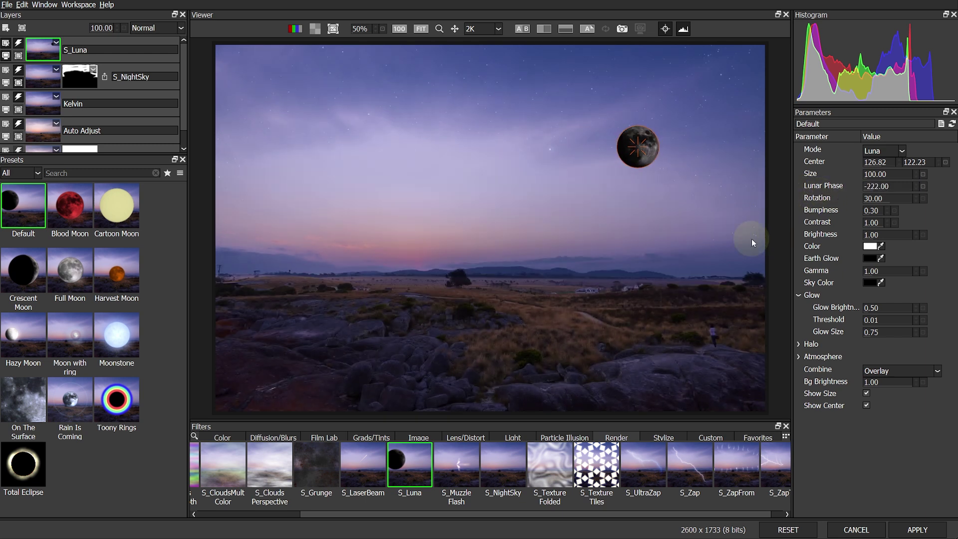
drag(636, 149, 677, 129)
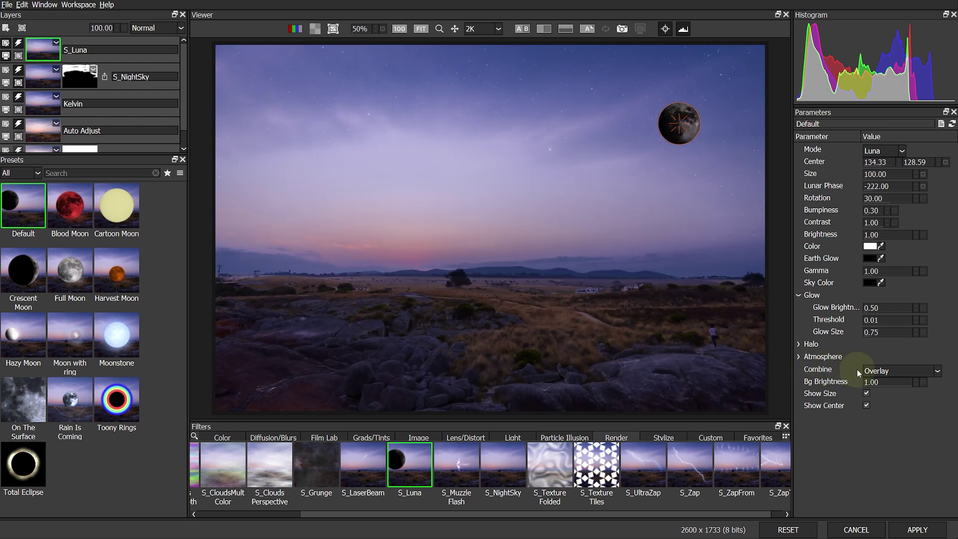
click(940, 371)
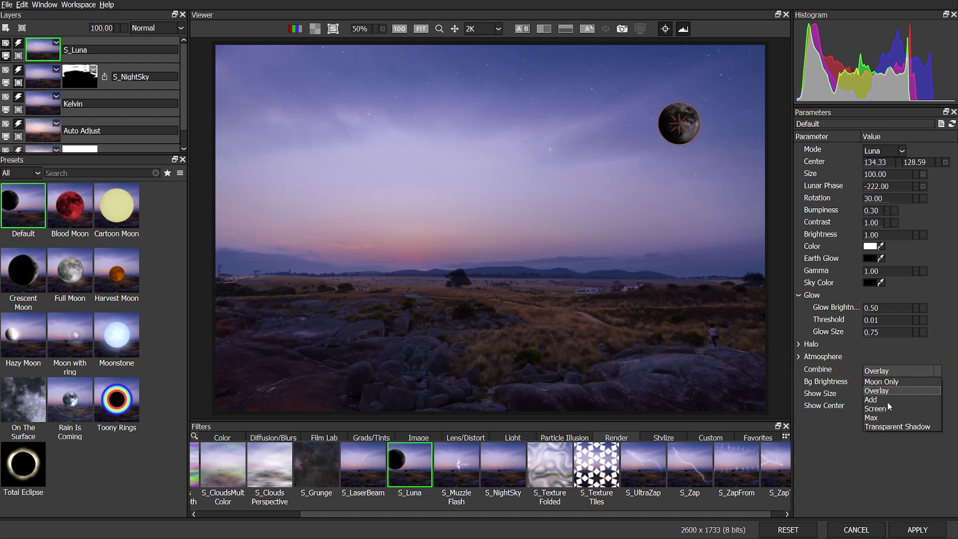
key(Escape)
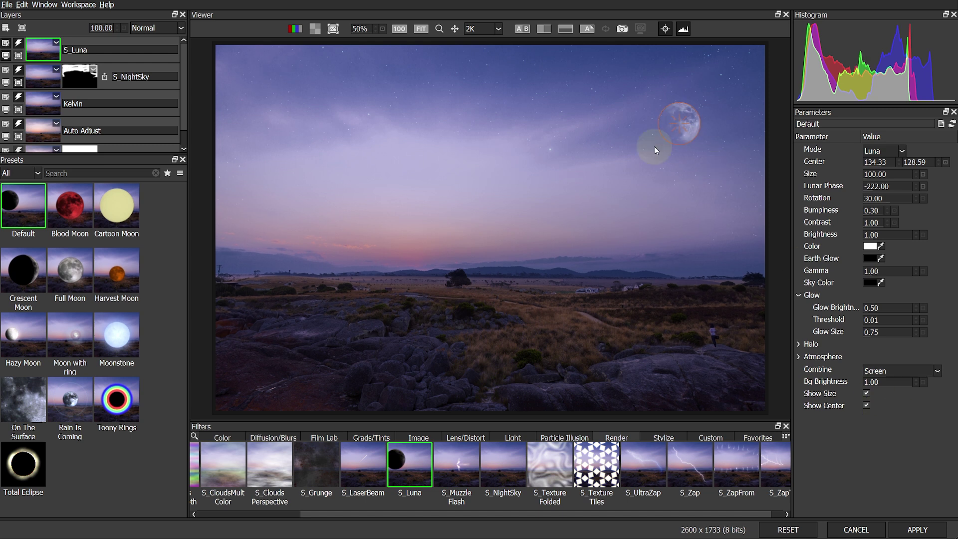
Nudge the moon slightly higher in the sky and set the S_Luna layer's opacity to 71
drag(679, 124, 684, 118)
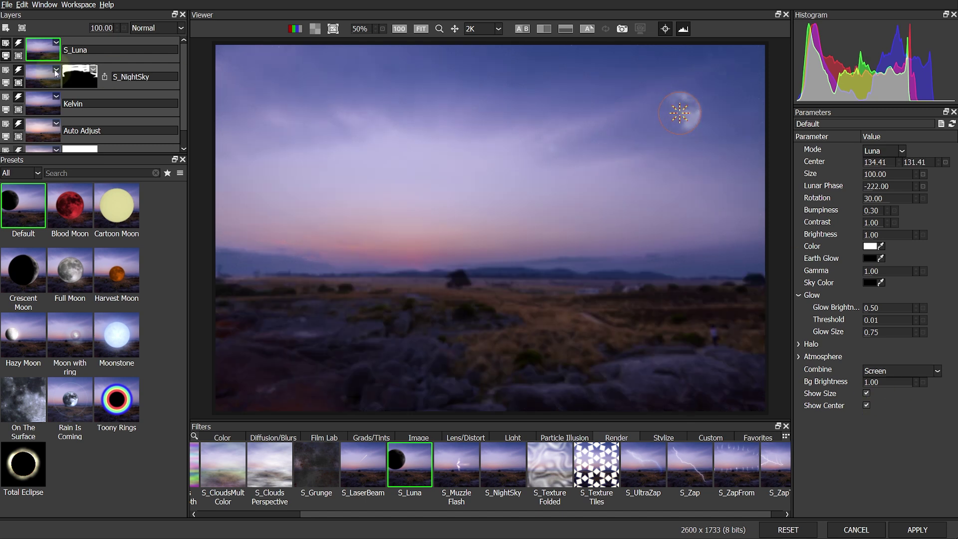
drag(103, 35, 78, 33)
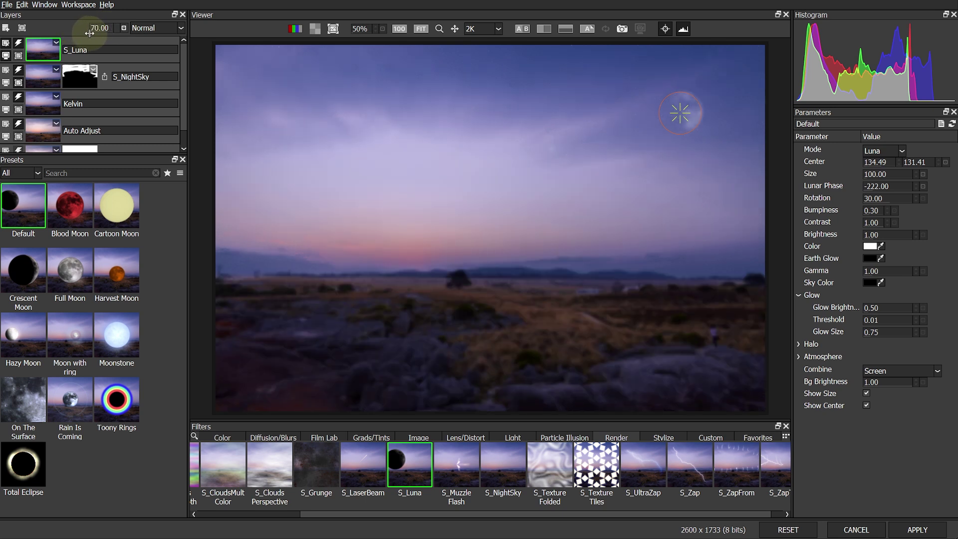
drag(89, 33, 89, 33)
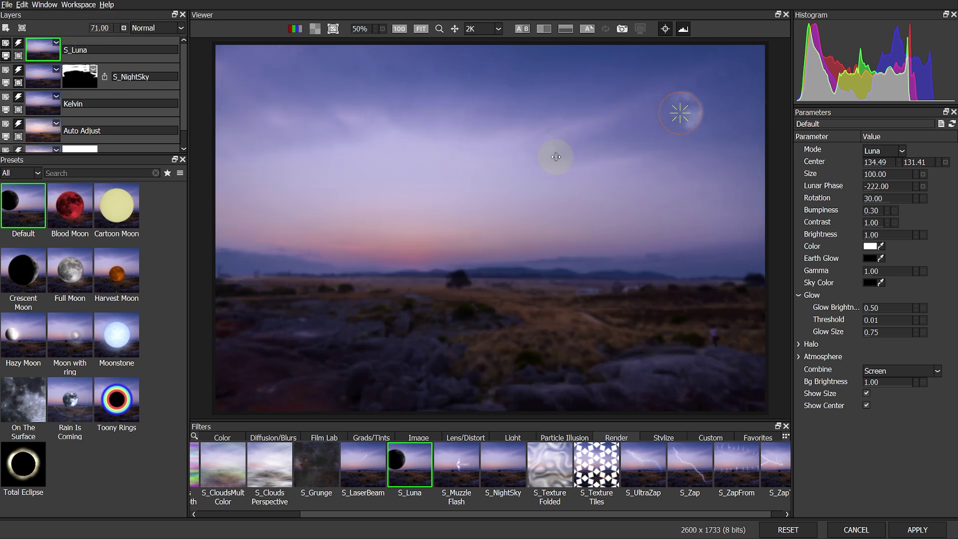
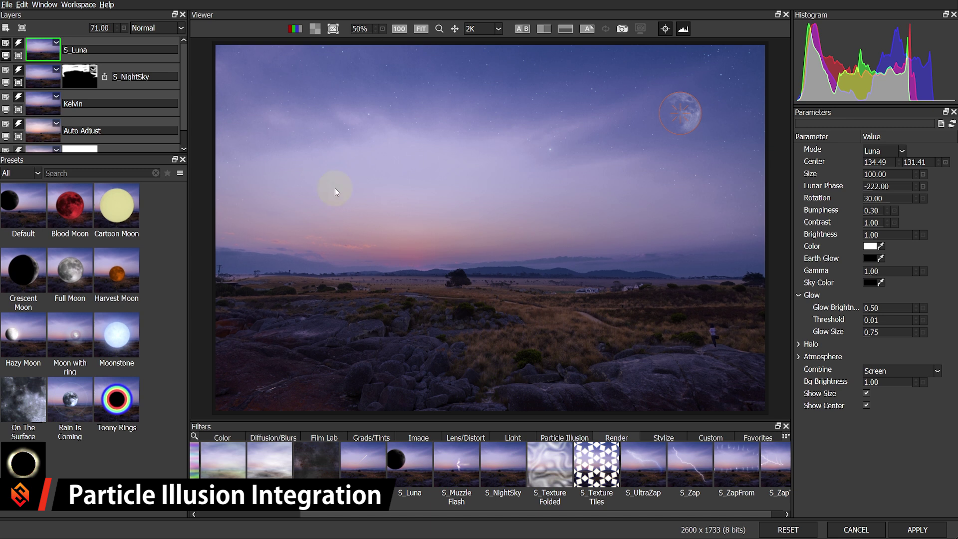
Add a layer above S_Luna and apply the PI Complete particle filter
click(7, 27)
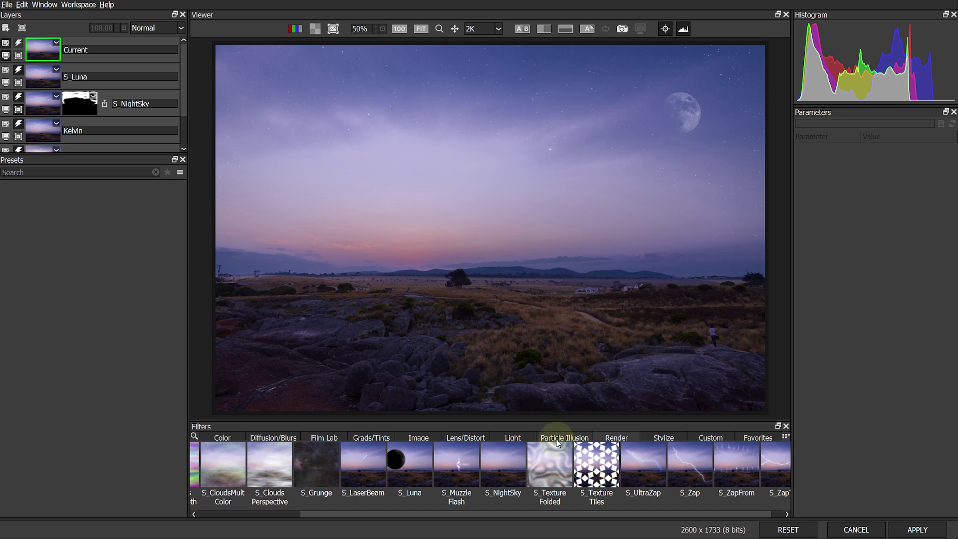
click(573, 439)
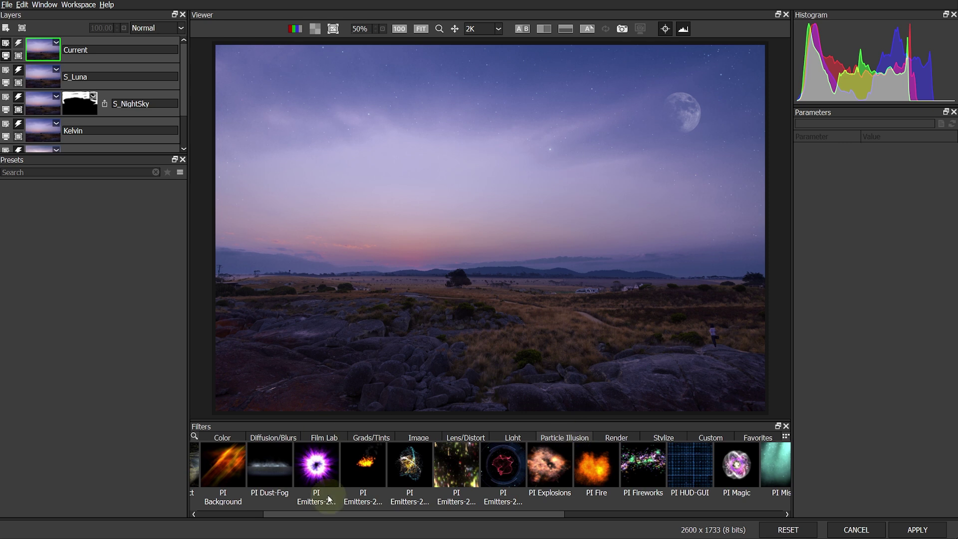
drag(342, 511, 279, 514)
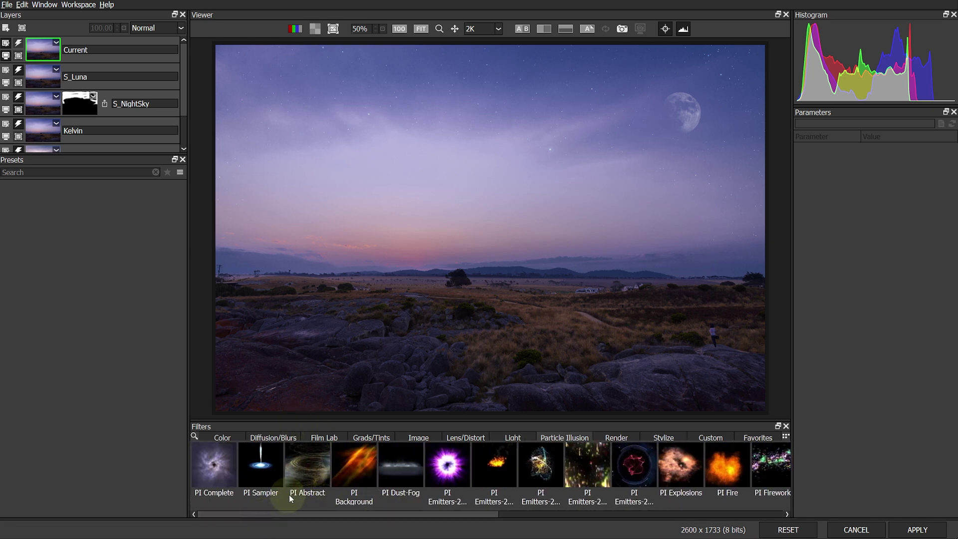
click(217, 464)
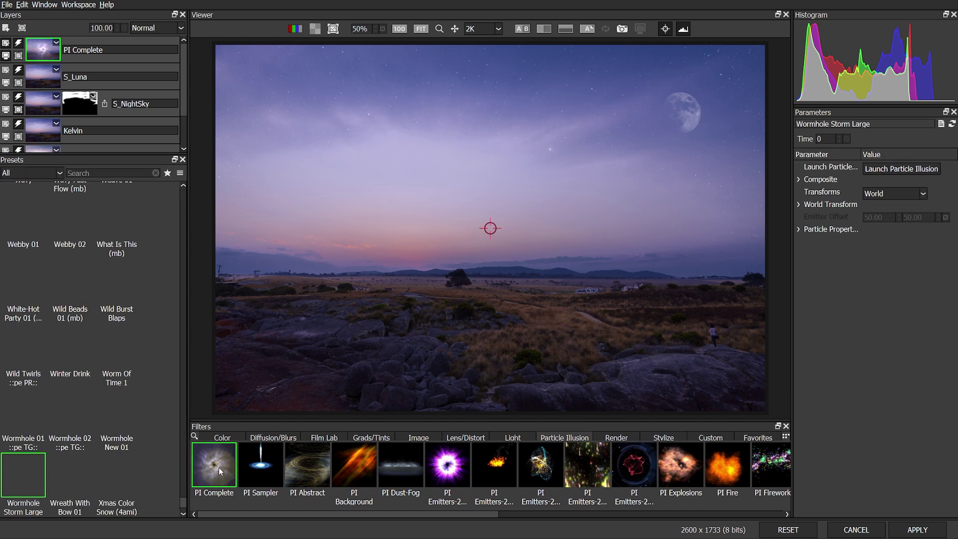
Try the Sparkly Glitter Falls 02 4K preset on the PI Complete layer
drag(183, 210, 175, 429)
click(68, 298)
click(69, 239)
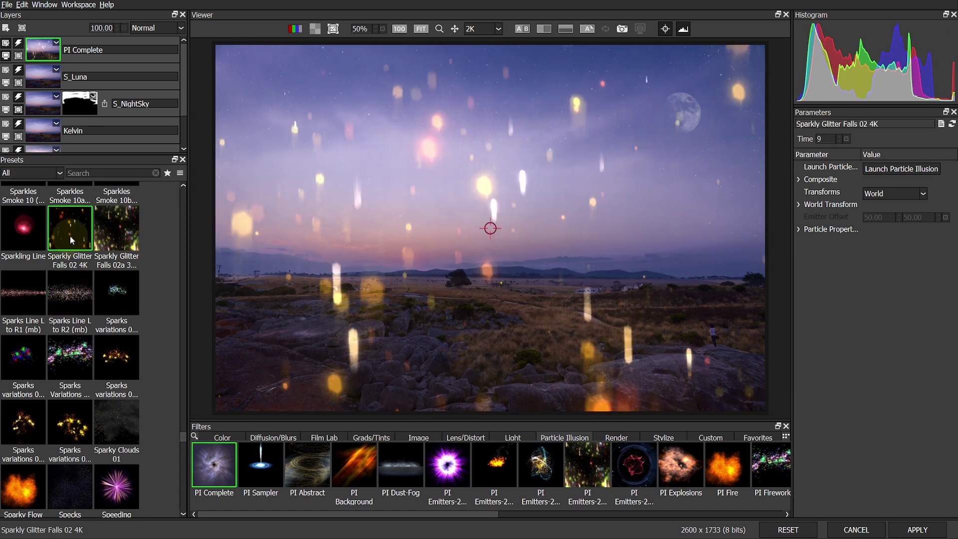
Apply the smokey sparkle burst 01 preset to the PI Complete layer
scroll(73, 286, up, 4)
scroll(76, 300, up, 6)
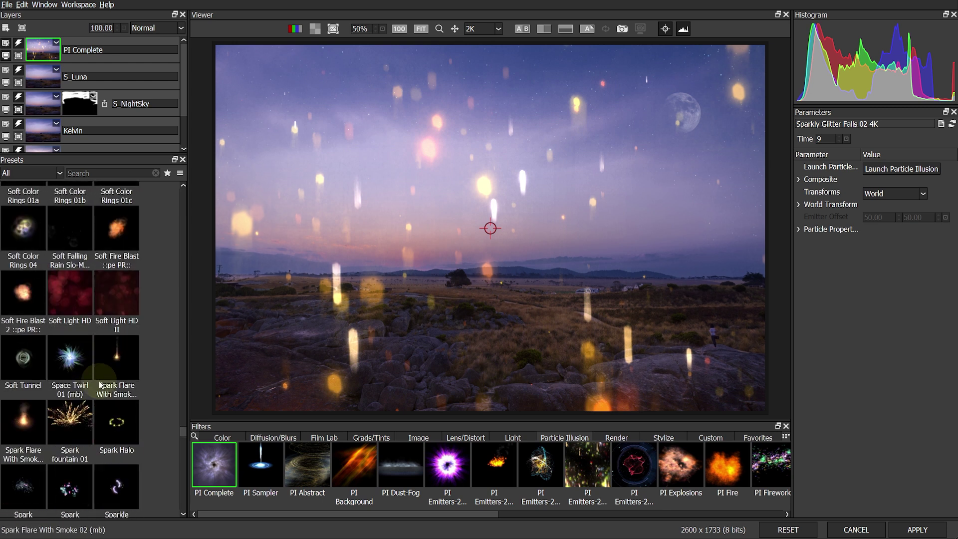
scroll(103, 388, up, 10)
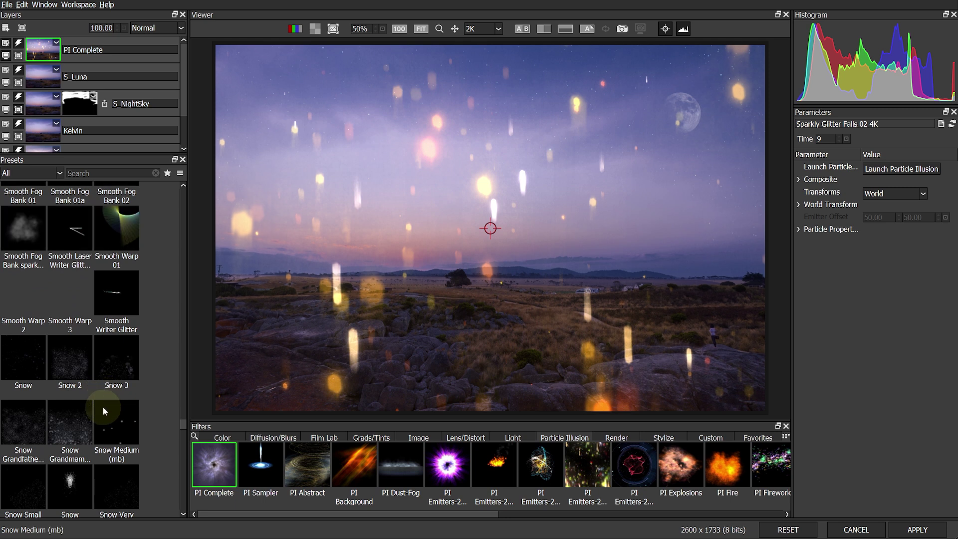
scroll(103, 407, up, 8)
click(111, 432)
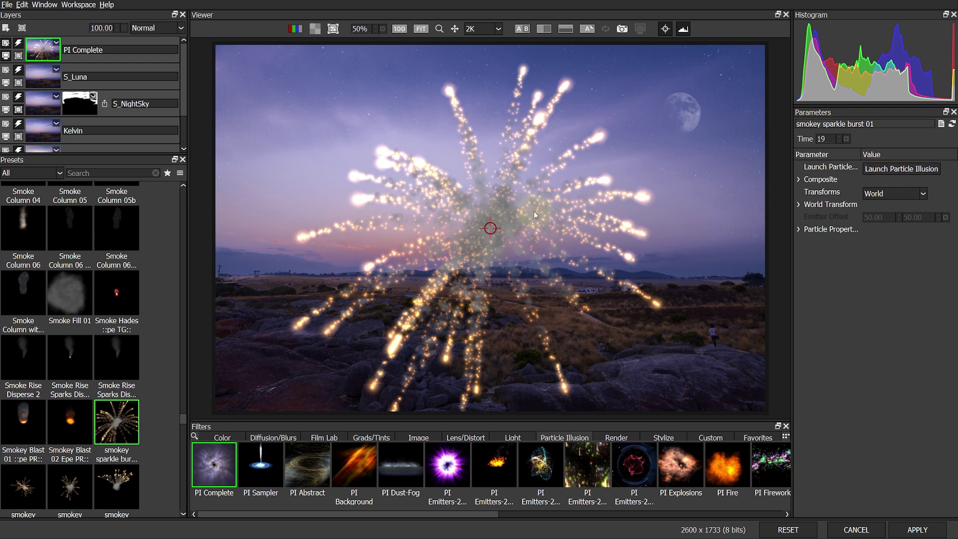
Expand the Composite, World Transform and Particle Properties parameters and set the particle Number to 56
click(799, 179)
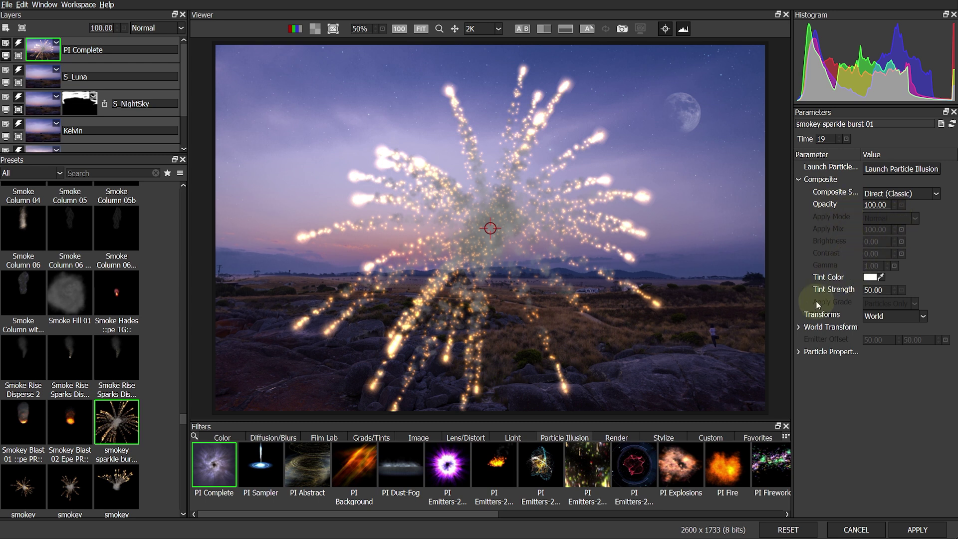
click(797, 328)
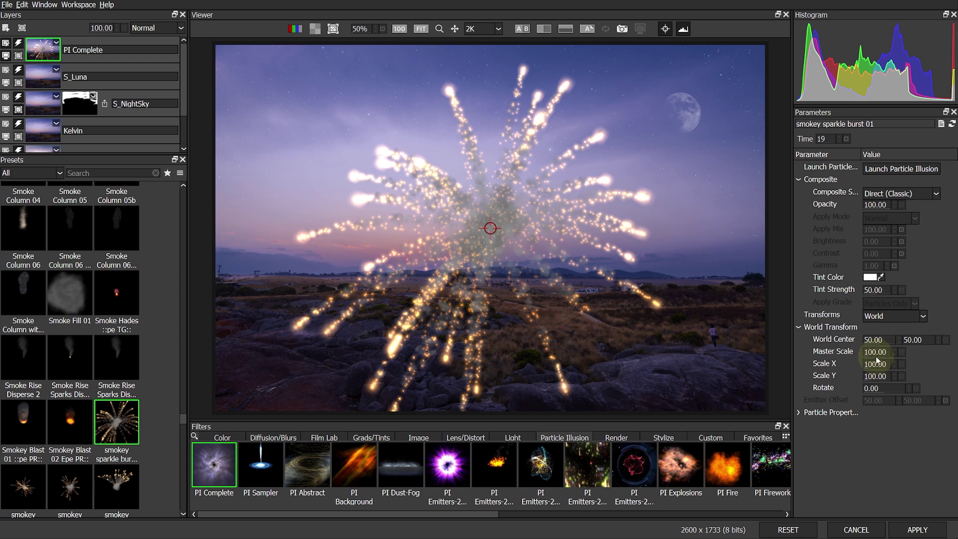
click(798, 412)
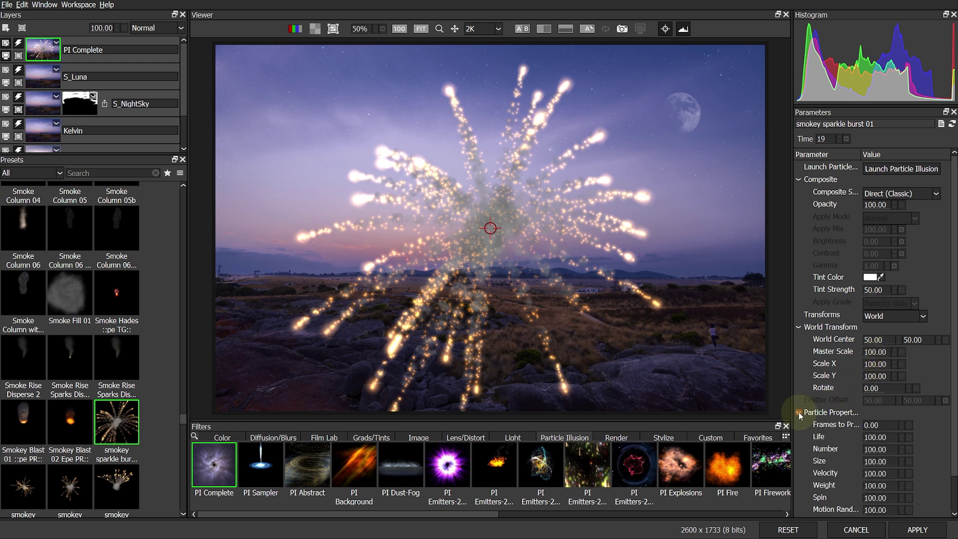
scroll(818, 413, down, 1)
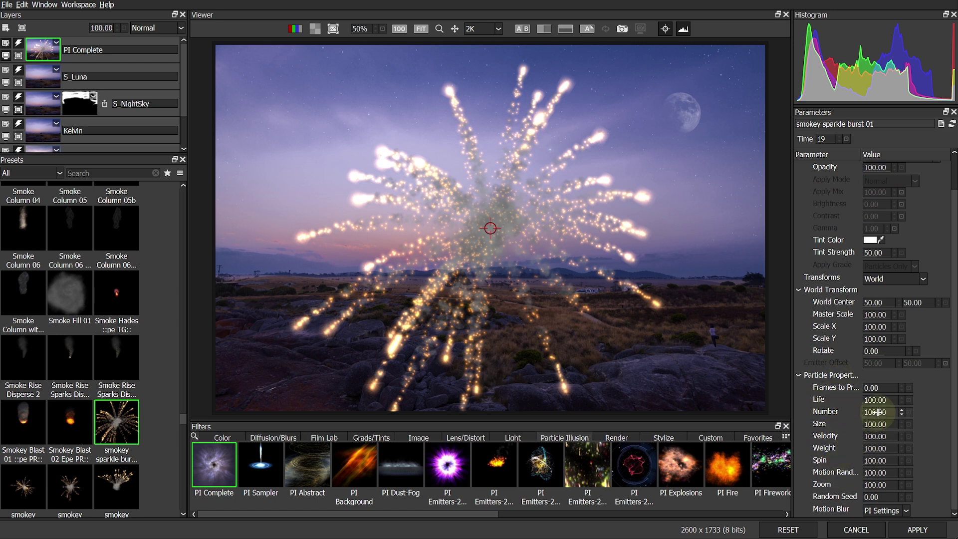
drag(847, 415, 839, 413)
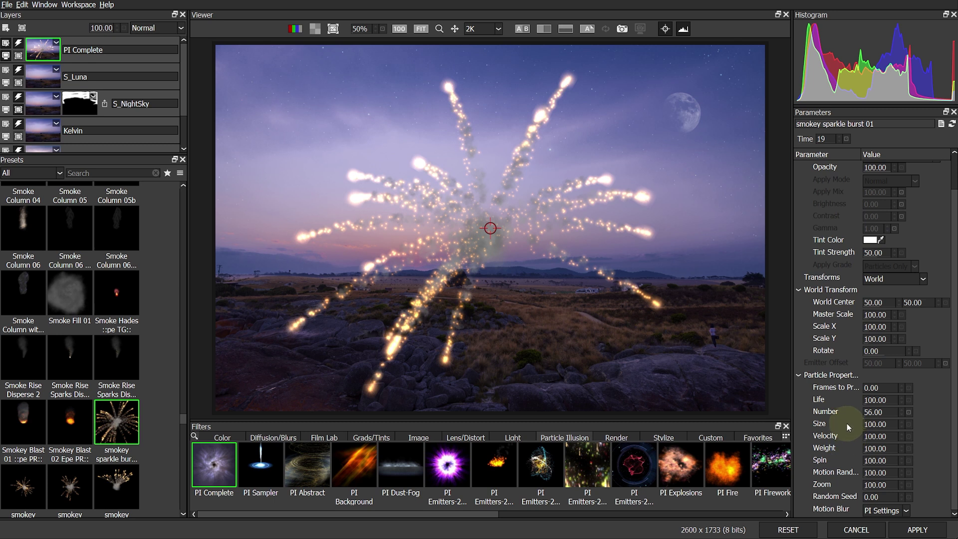
Move the sparkle burst up and left so its World Center is about 40.85, 42.40
scroll(846, 424, up, 3)
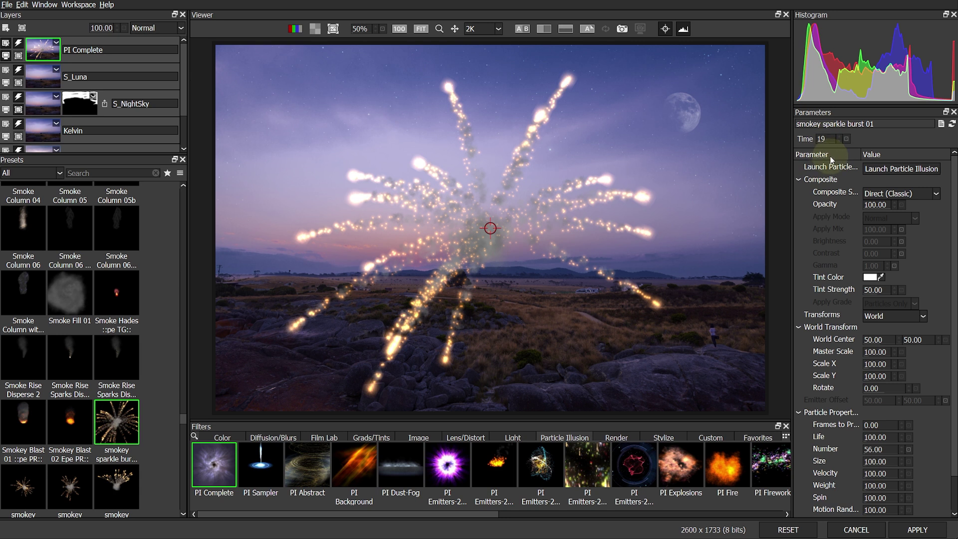
mouse_move(823, 140)
mouse_down()
mouse_move(840, 139)
mouse_move(820, 144)
mouse_up()
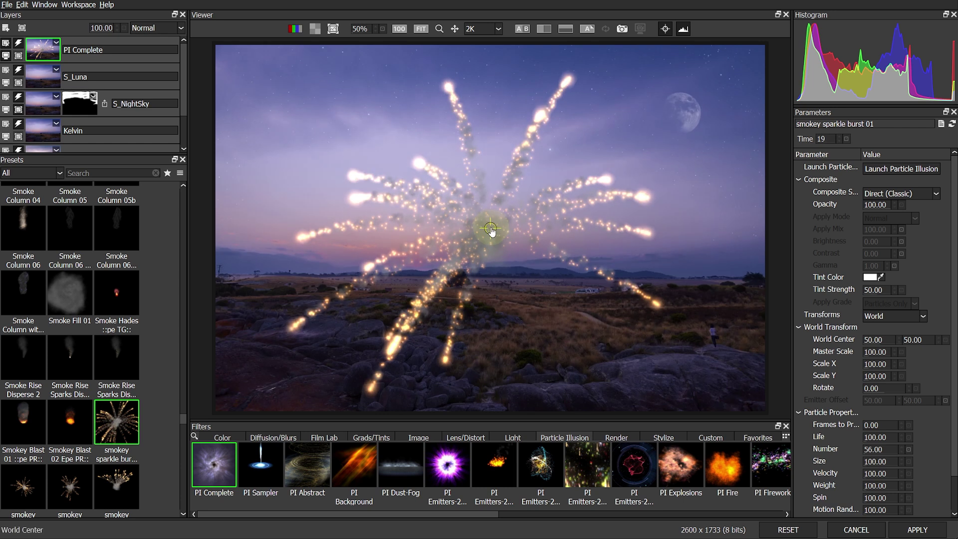
drag(490, 229, 440, 200)
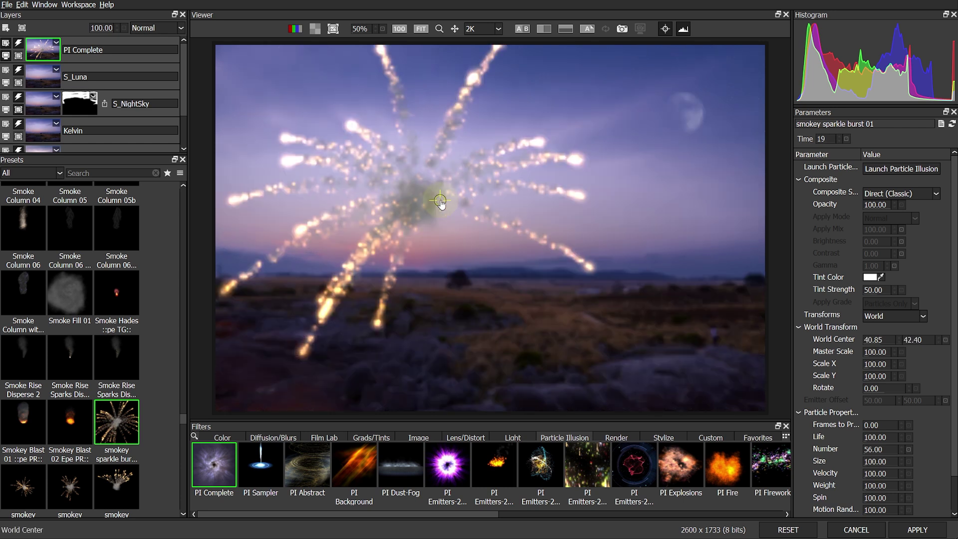
scroll(834, 459, down, 1)
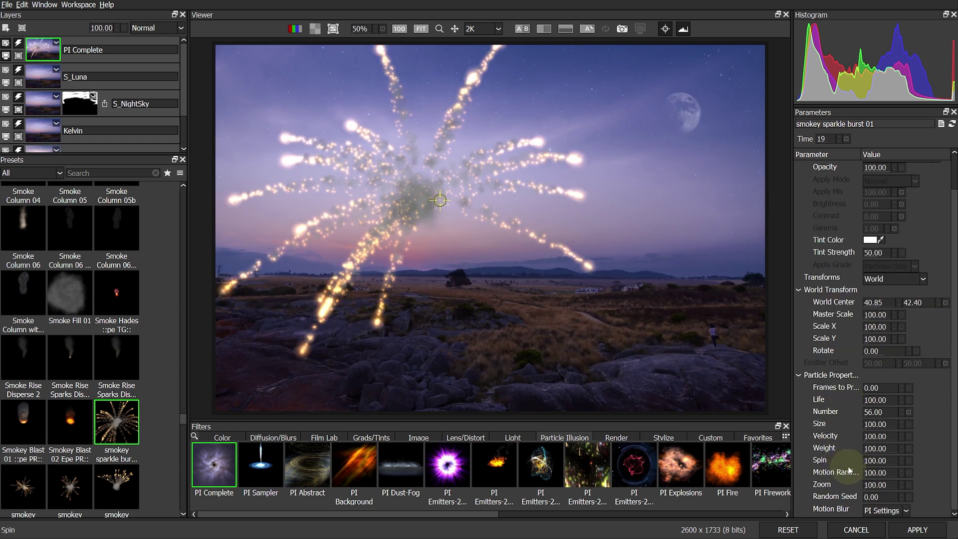
scroll(847, 268, up, 1)
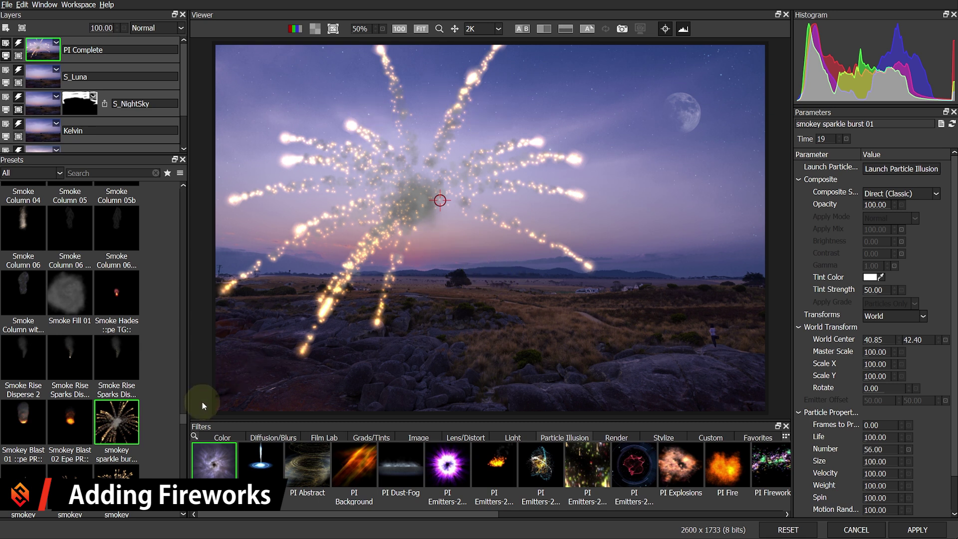
Search the particle presets for "fireworks"
drag(181, 418, 183, 184)
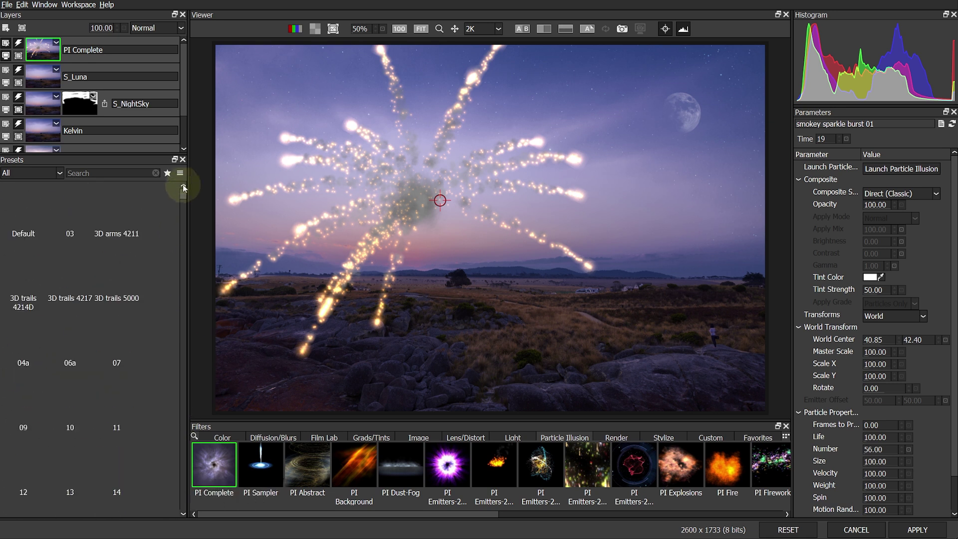
click(147, 173)
text(fireworks)
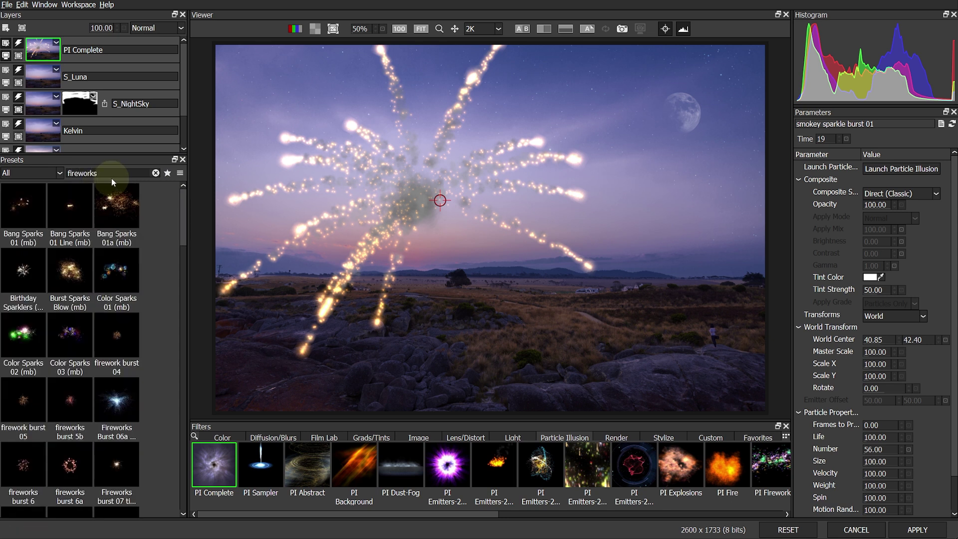
Apply the Fireworks Burst New 04 preset and move its World Center to about 40.28, 36.52
click(116, 269)
scroll(120, 300, down, 5)
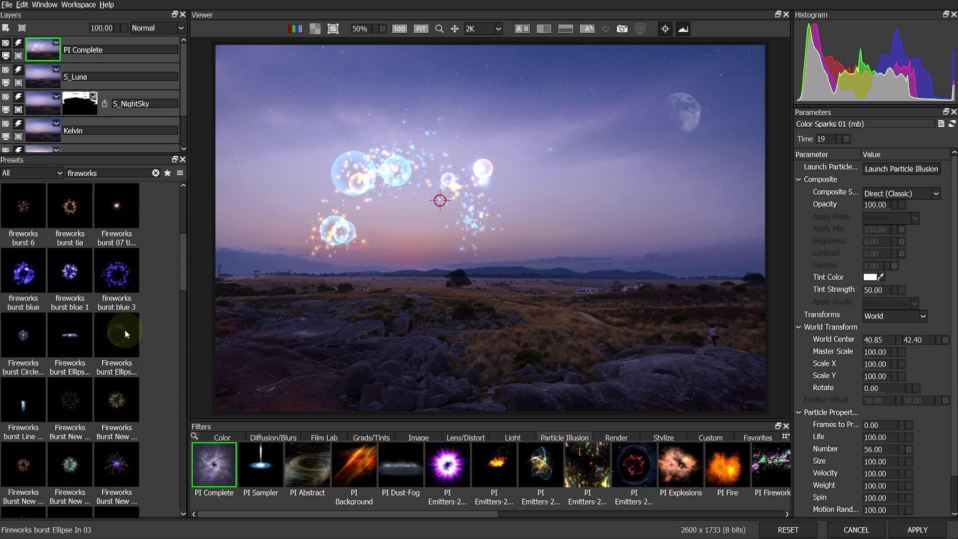
click(121, 468)
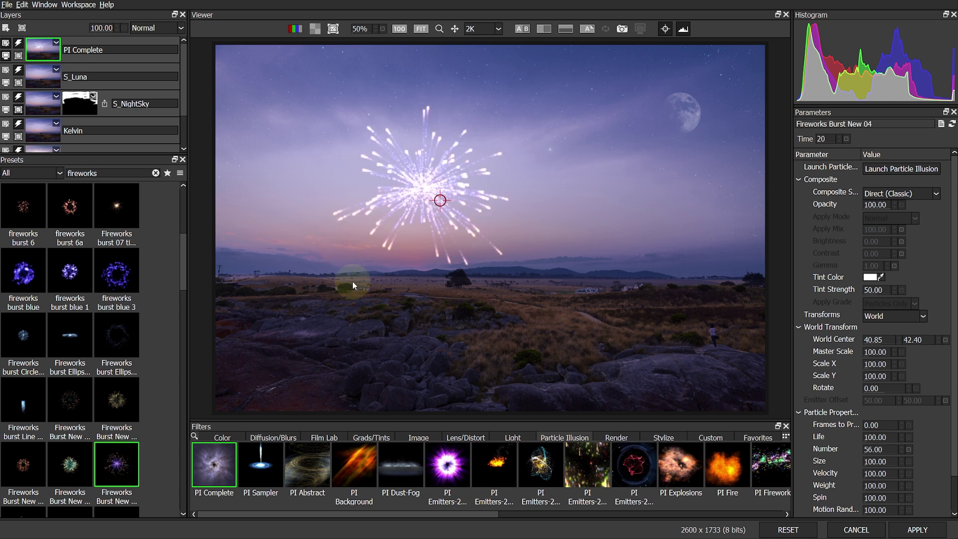
drag(440, 200, 428, 191)
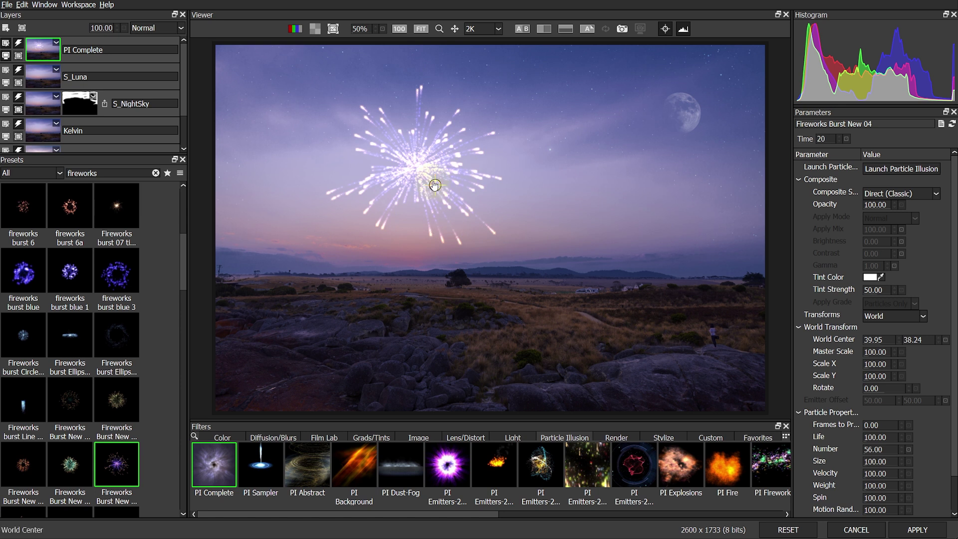
drag(434, 184, 437, 178)
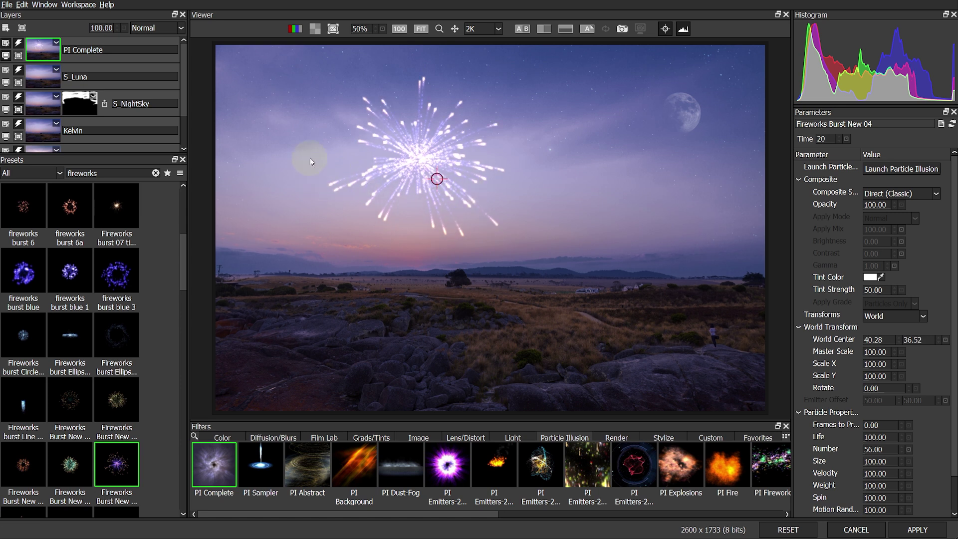
Set the particle composite style to Alpha + Apply Mode and the apply mode to Screen
click(936, 194)
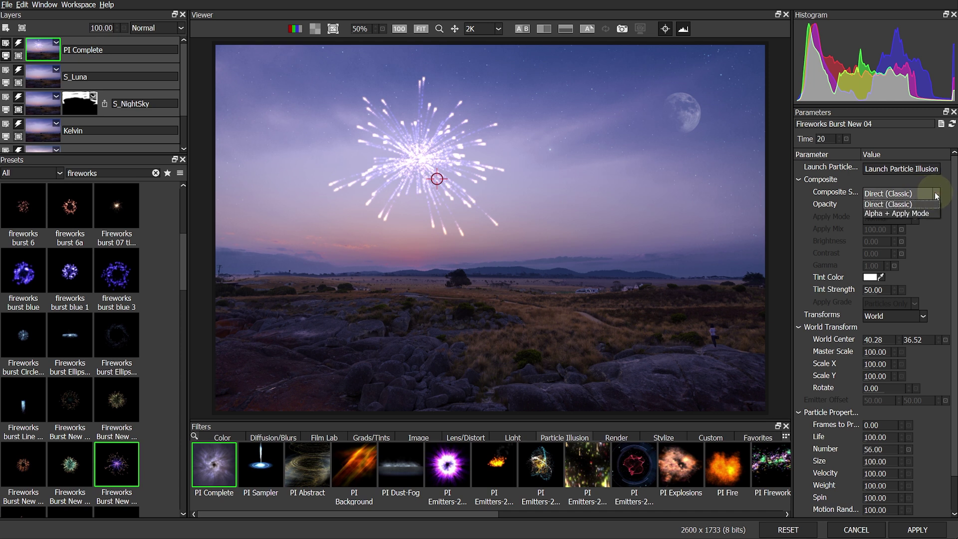
click(920, 214)
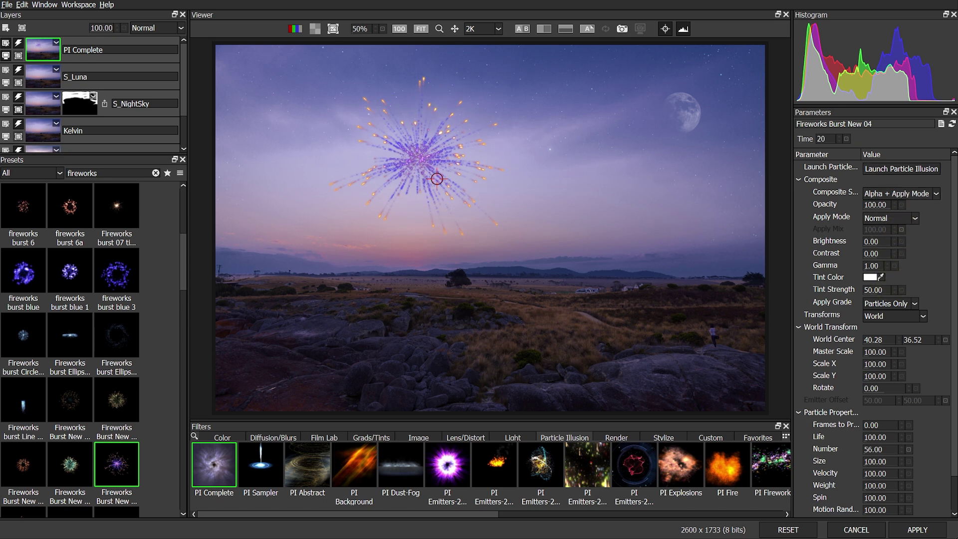
click(914, 220)
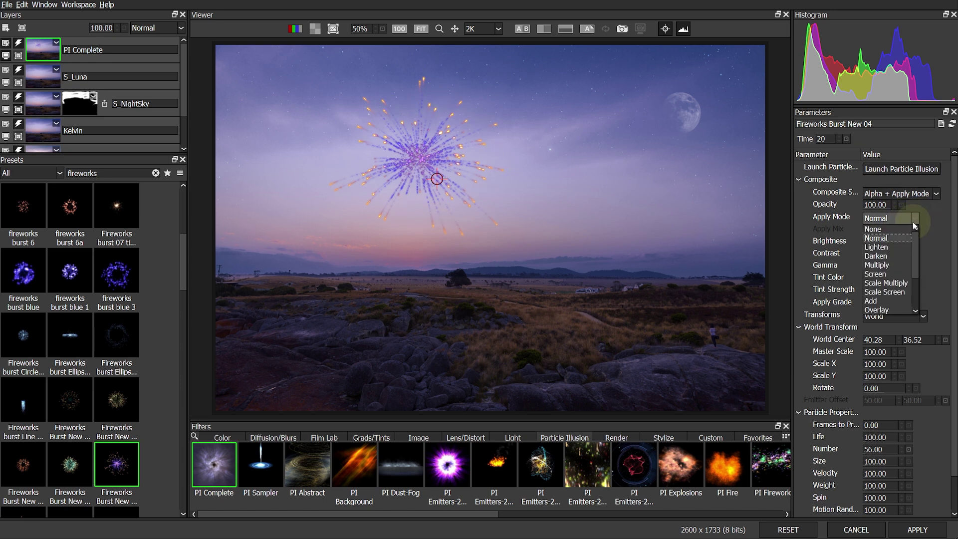
click(878, 279)
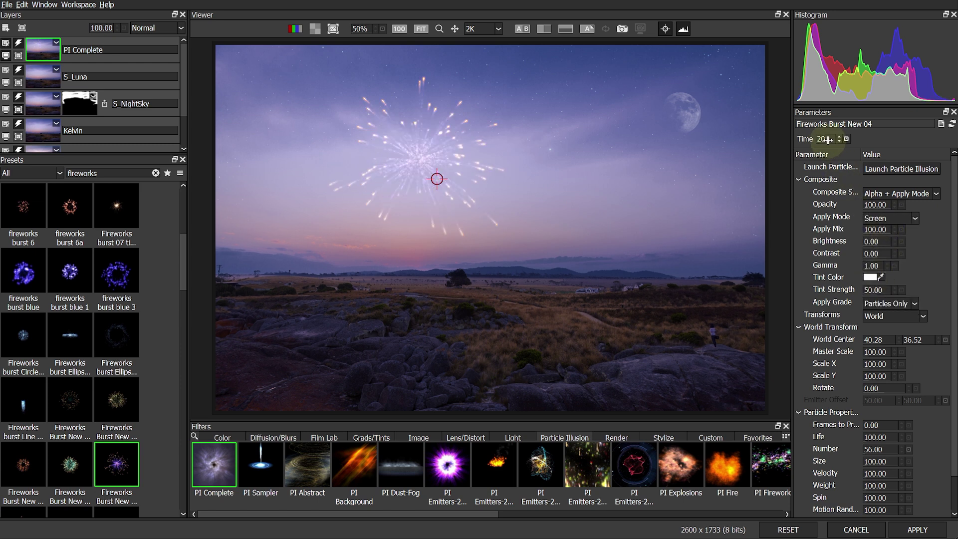
Set the fireworks' Time to 18 and the particle Number to 101
drag(834, 139, 673, 156)
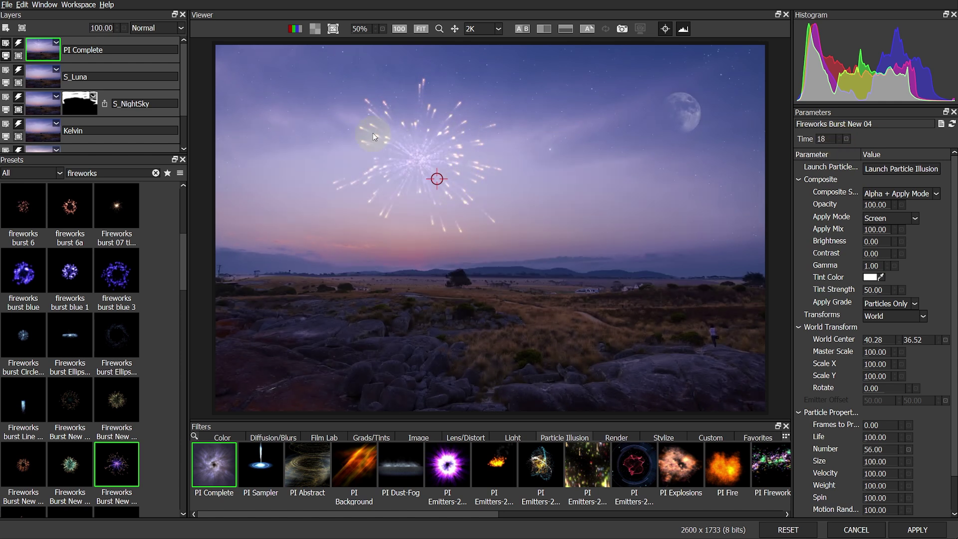
scroll(823, 264, down, 1)
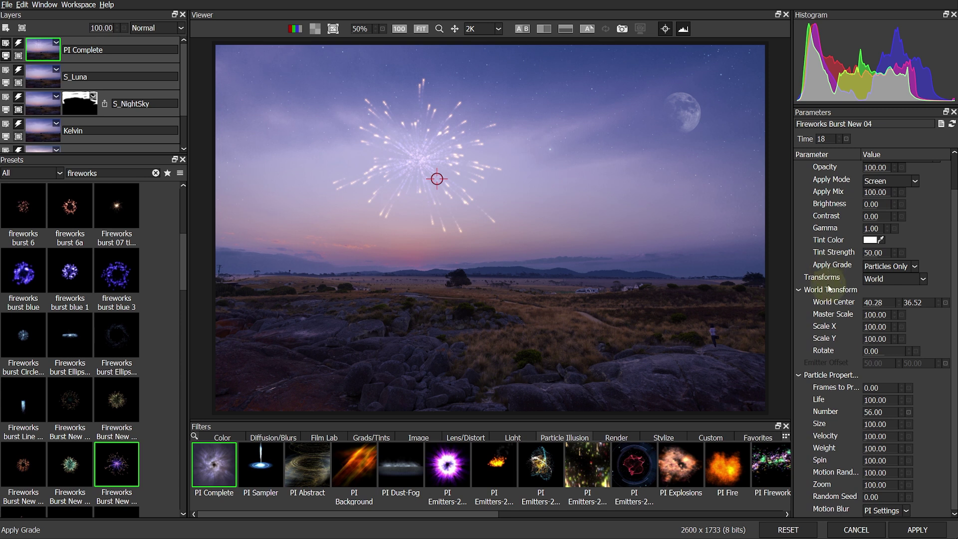
drag(873, 412, 898, 412)
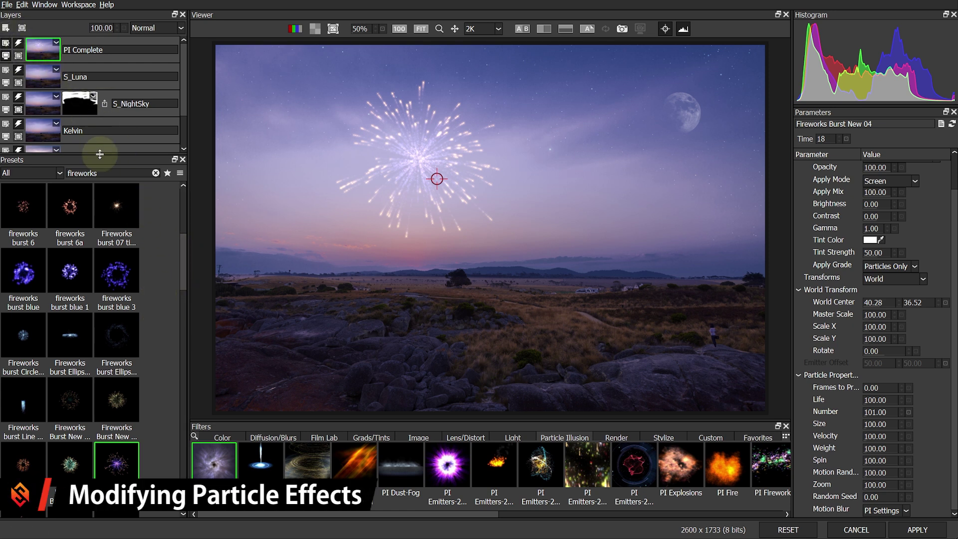
Enlarge the layer list to show every layer, and open the fireworks in Particle Illusion at frame 18
drag(99, 154, 99, 205)
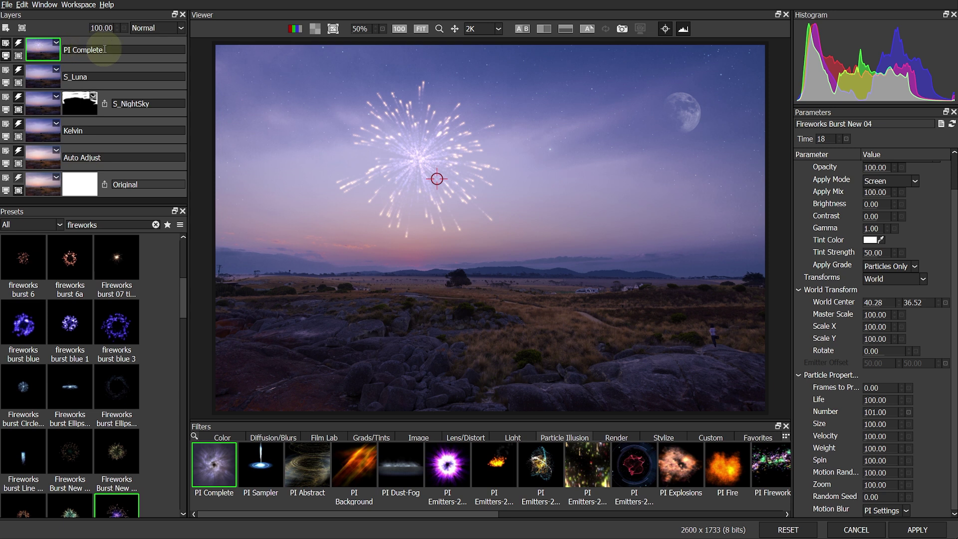
scroll(890, 239, up, 1)
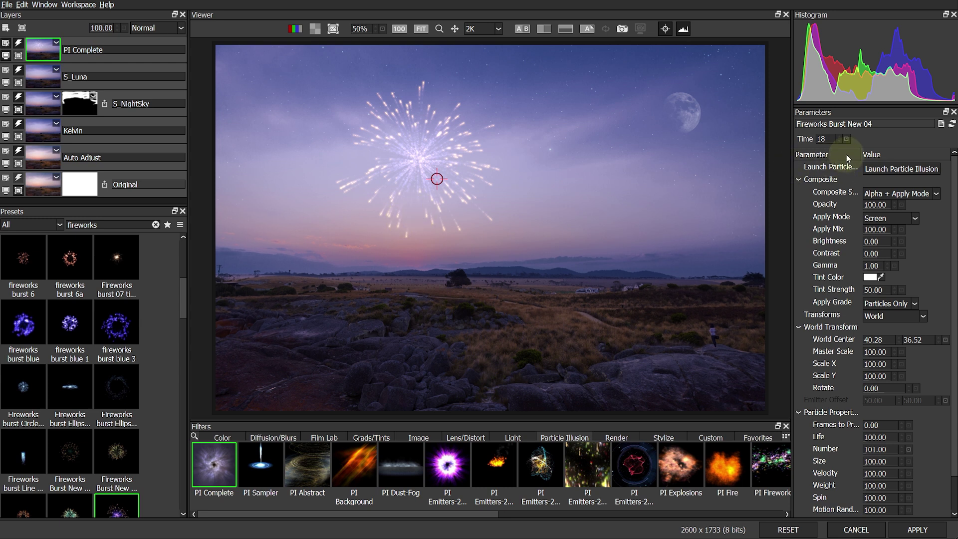
click(894, 171)
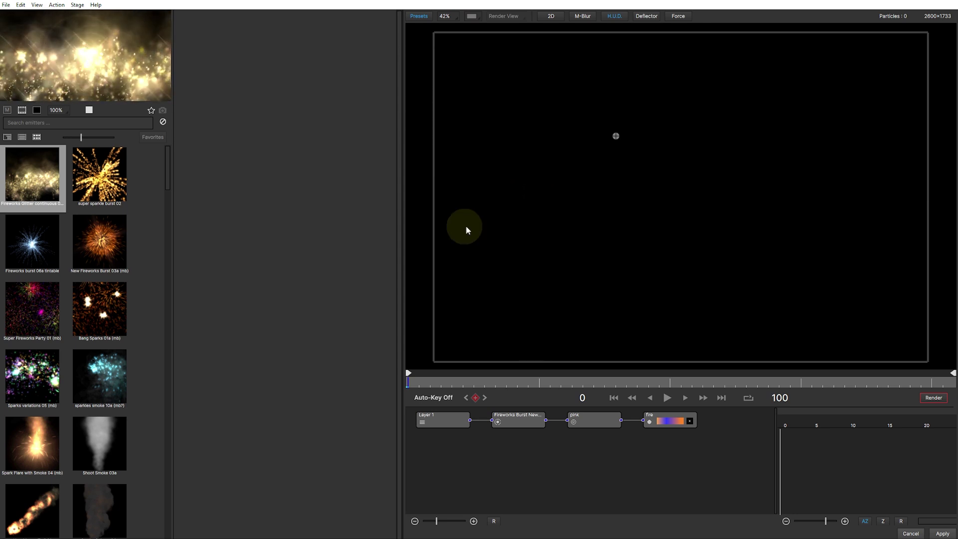
drag(410, 385, 506, 384)
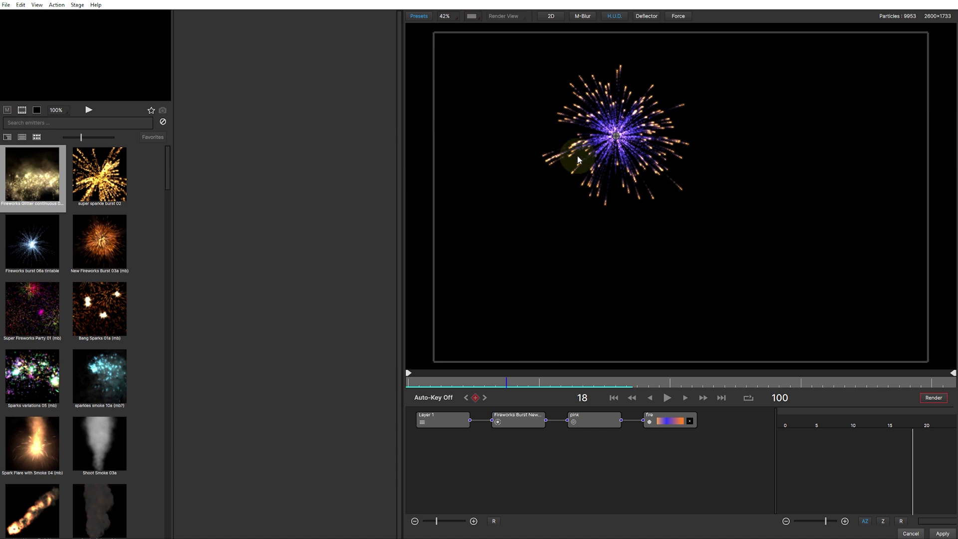
Examine the parameters of Layer 1 and the Fireworks Burst New 04 emitter, including its Properties and Turbulence Field
click(436, 422)
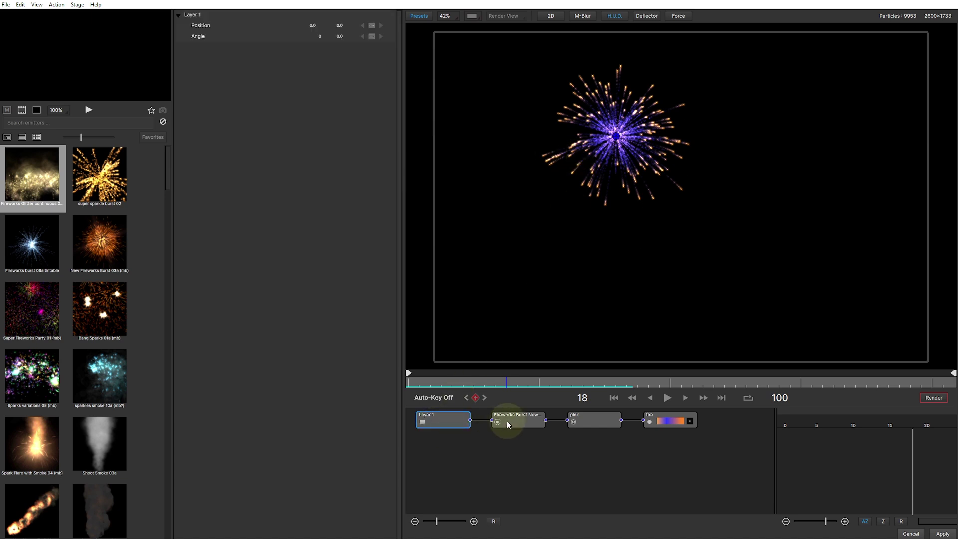
click(512, 422)
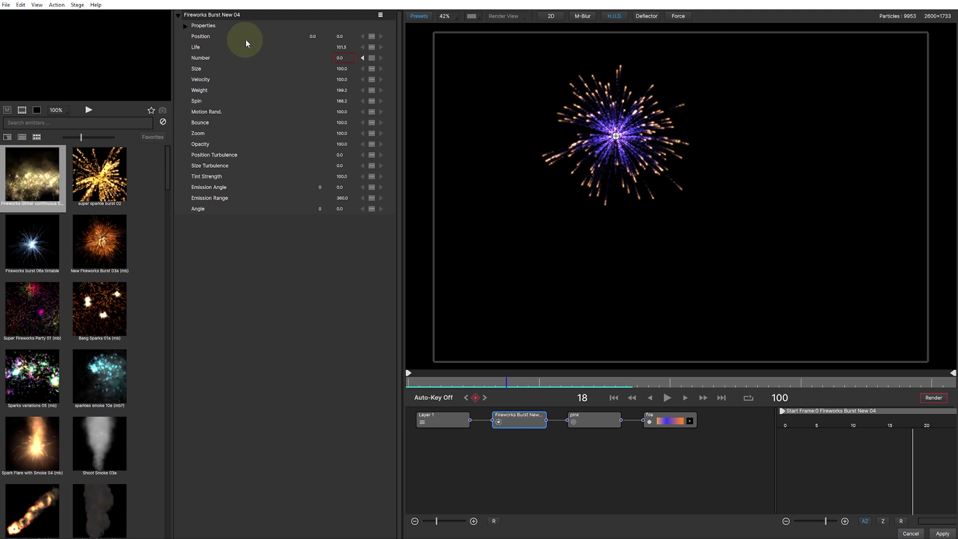
click(185, 26)
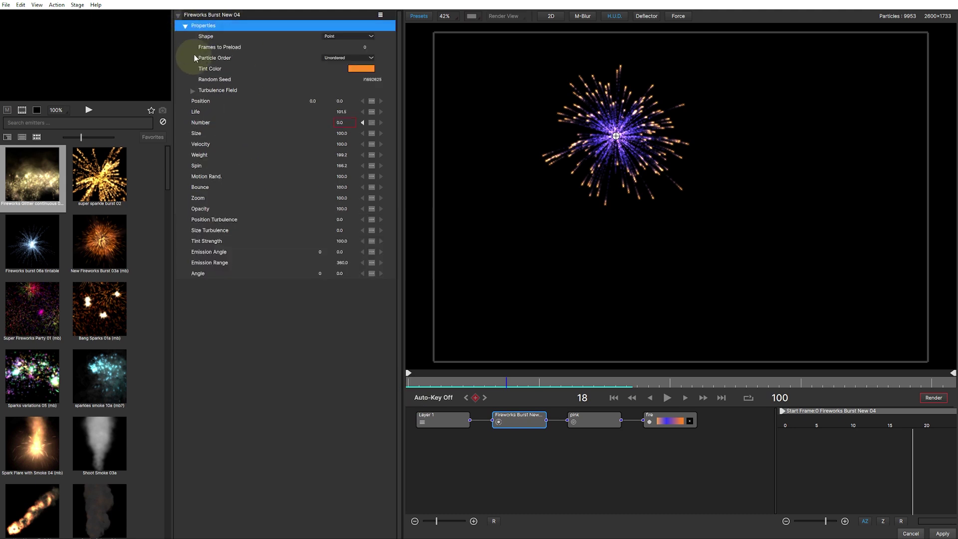
click(190, 92)
click(192, 91)
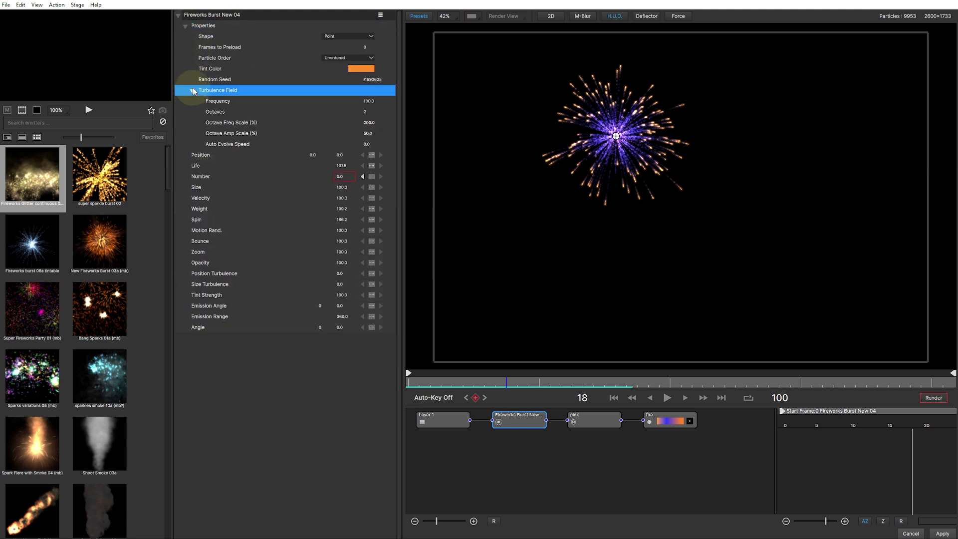
click(184, 27)
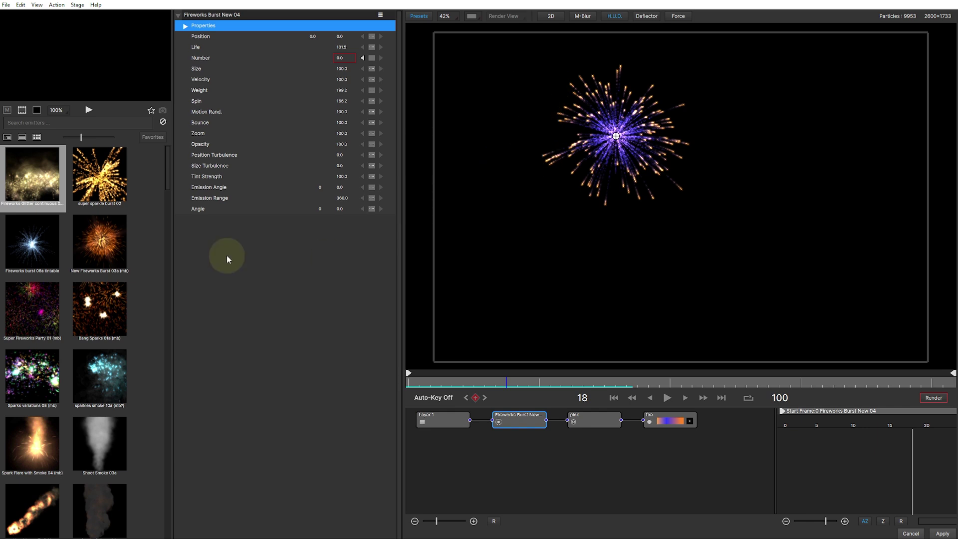
Search the emitter library for "fireworks" and select the super sparkle burst 02 emitter
click(43, 246)
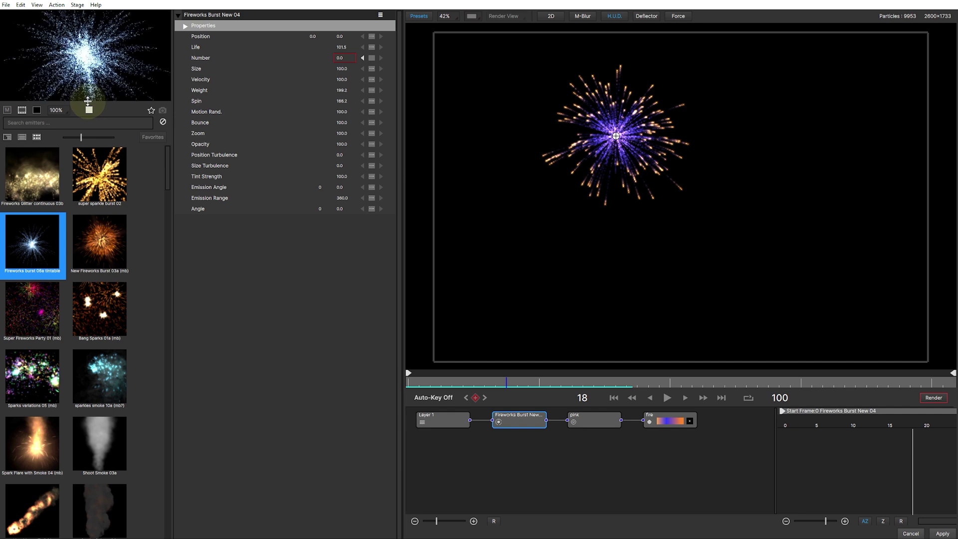
scroll(45, 294, down, 10)
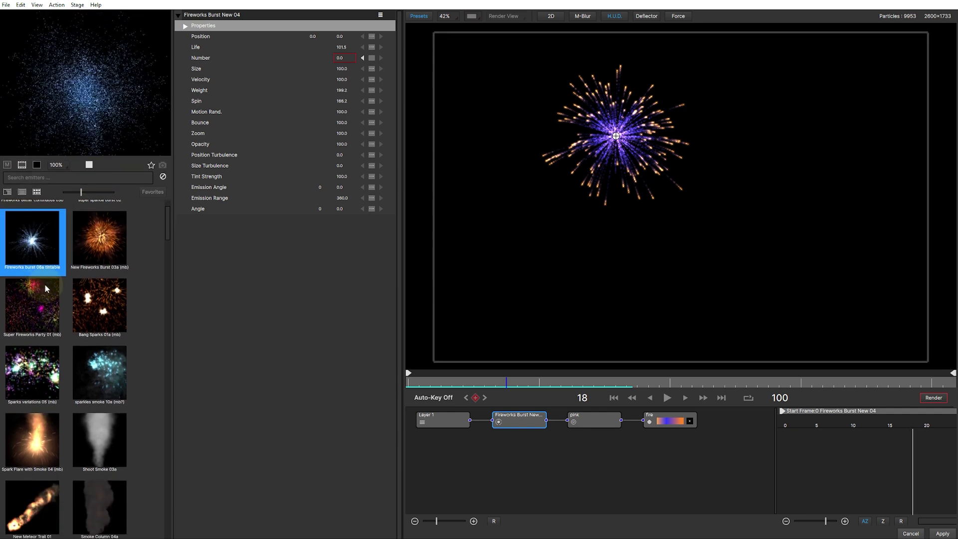
text(firew)
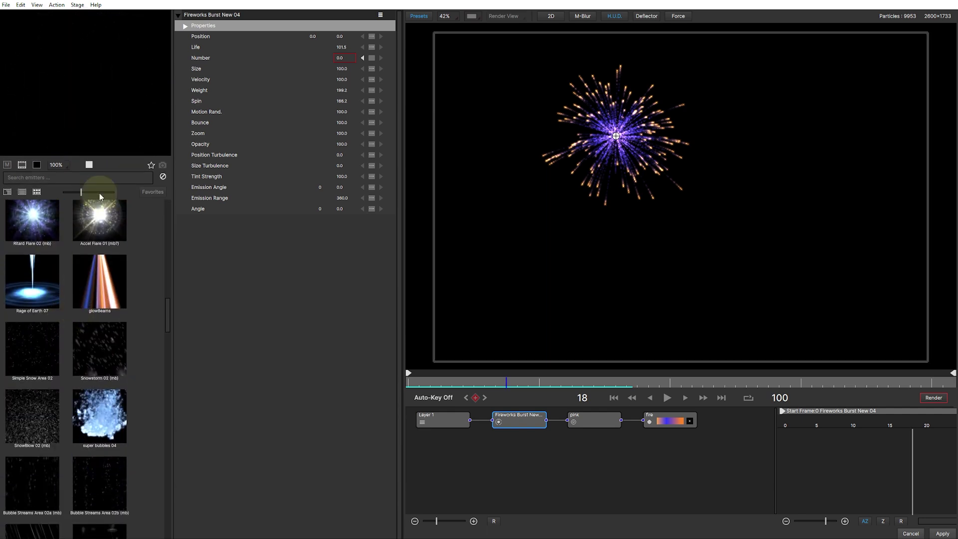
text(orks)
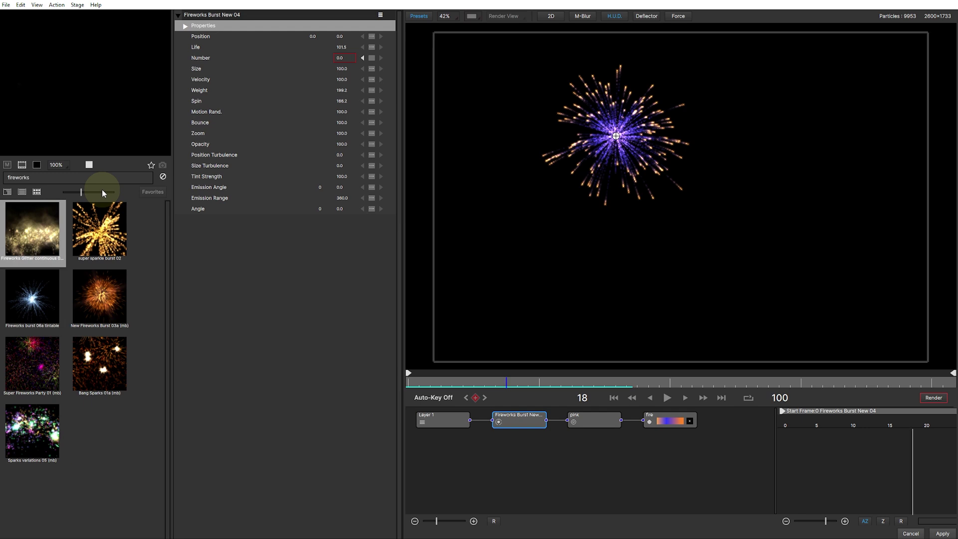
click(99, 229)
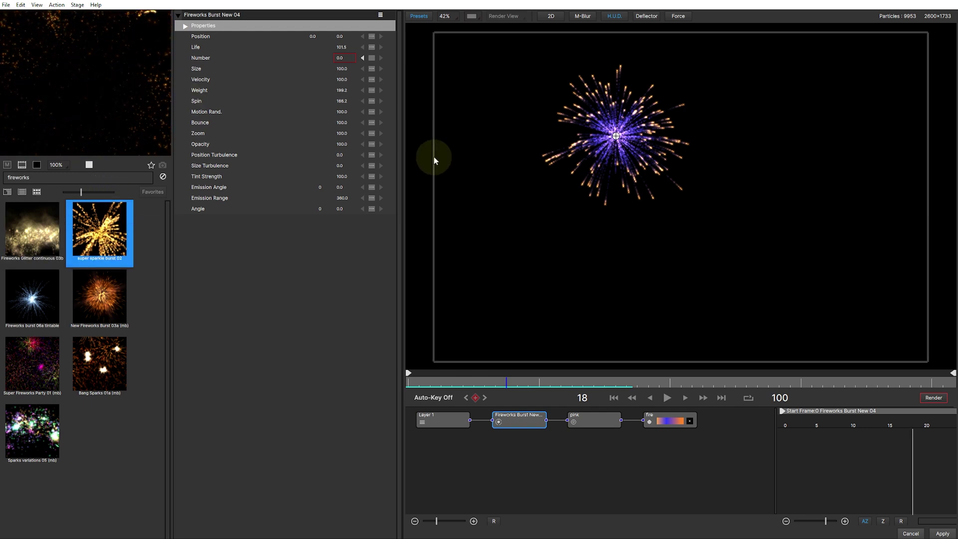
Place super sparkle burst 02 beside the existing burst, delete it, and place it again at frame 0 near -351, -65, previewing frame 18
click(520, 133)
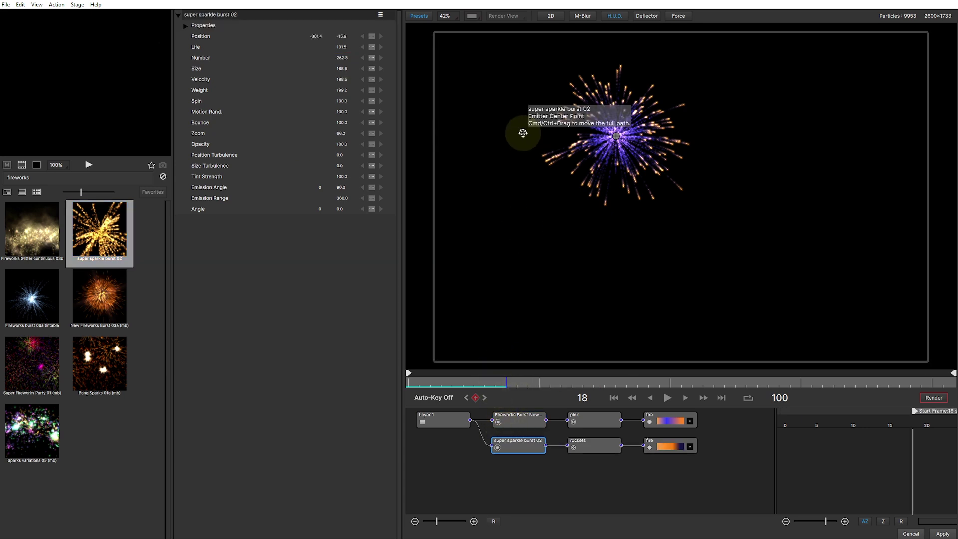
key(Delete)
drag(501, 383, 408, 385)
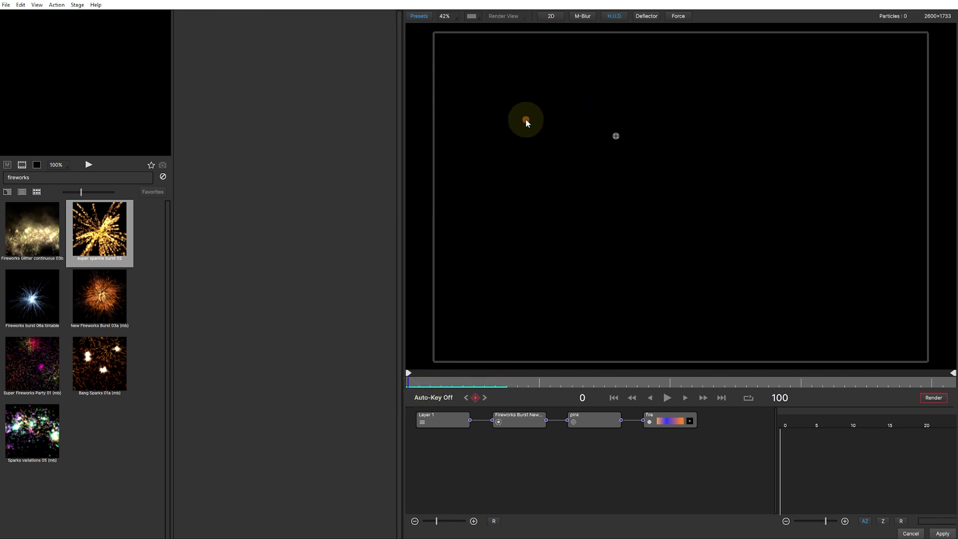
click(525, 120)
drag(411, 386, 507, 385)
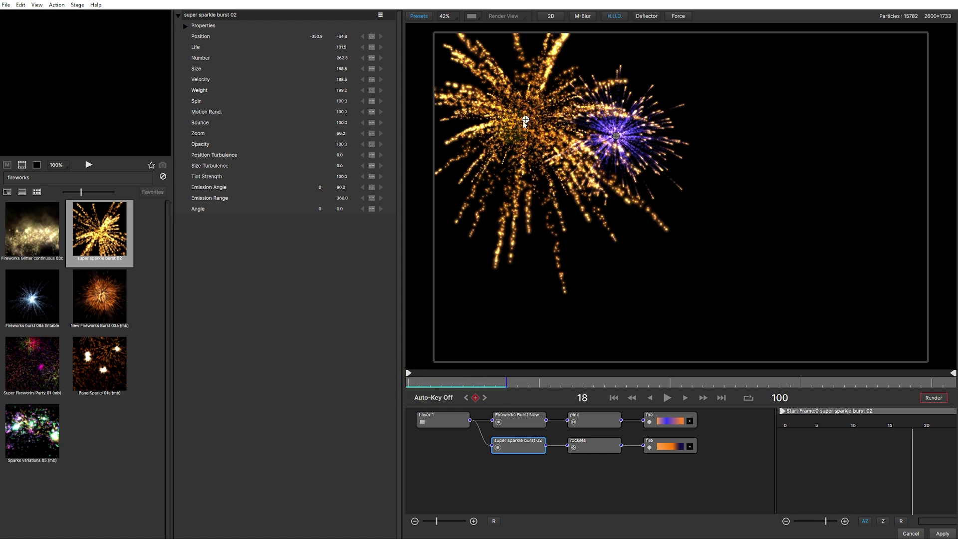
Reduce the super sparkle burst 02 emitter's Zoom to about 18 and move it slightly closer to the purple burst
drag(341, 134, 316, 133)
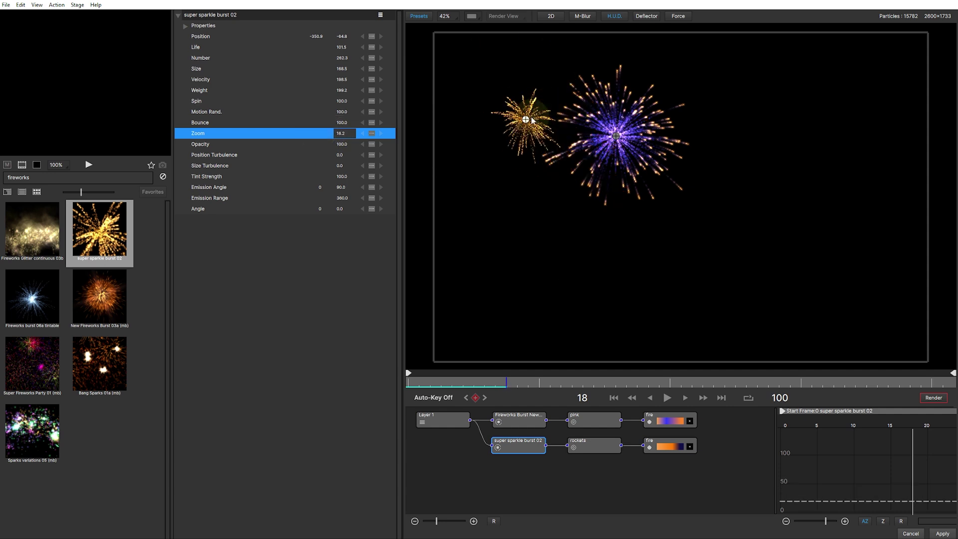
drag(526, 119, 531, 119)
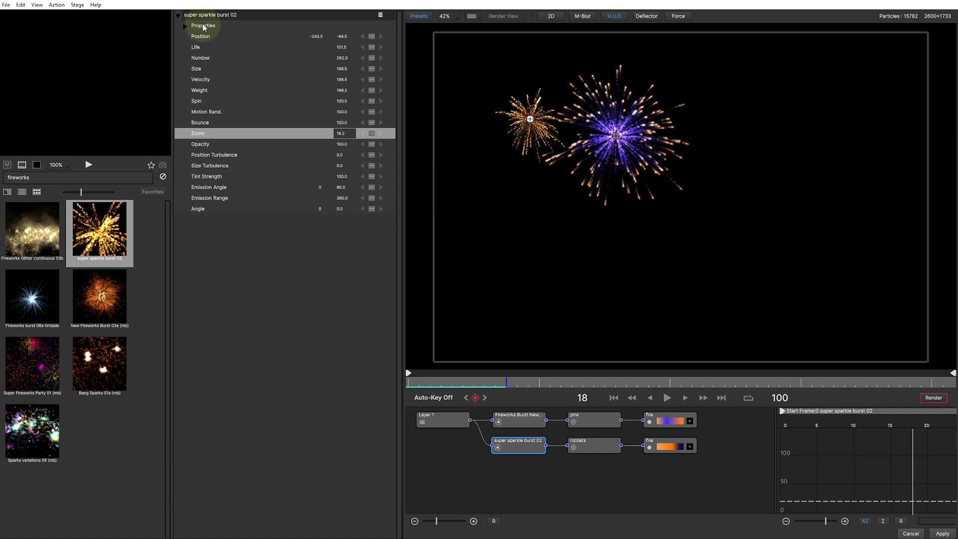
Set the super sparkle burst 02 emitter's Frames to Preload to 6 and its Number to about 111.3
click(185, 26)
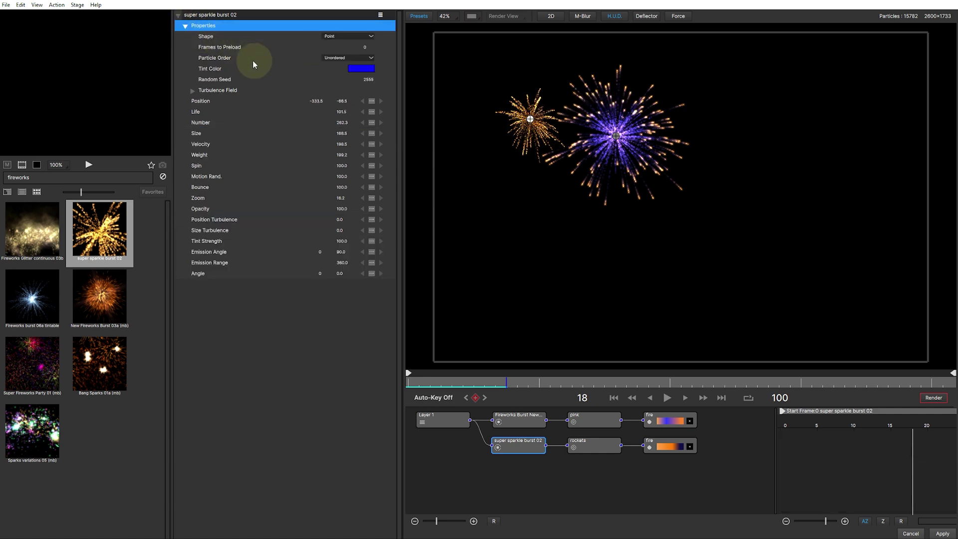
click(363, 49)
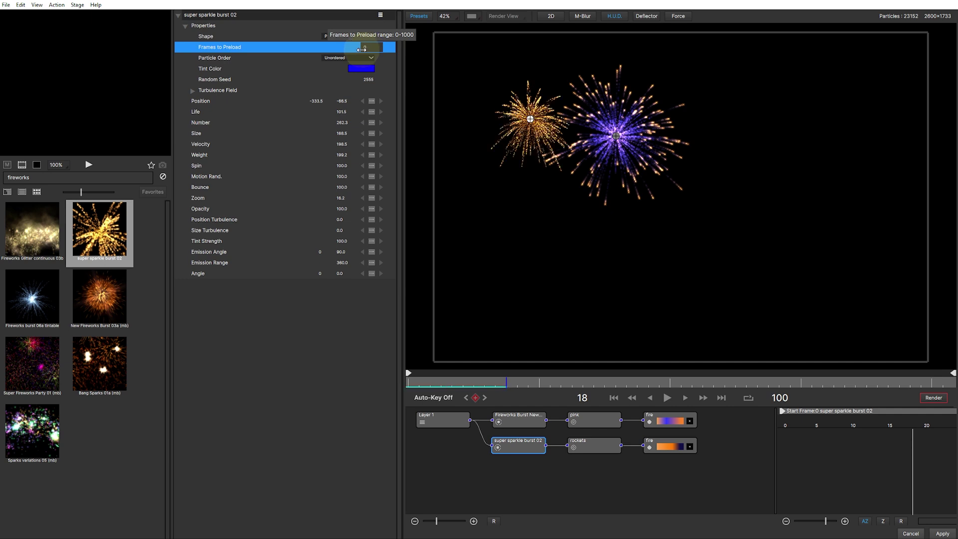
text(6)
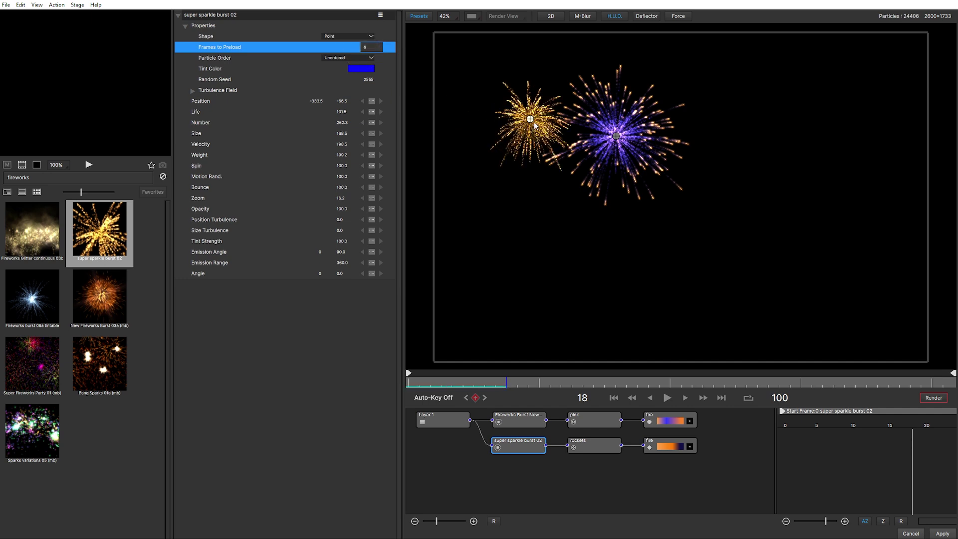
drag(343, 122, 319, 123)
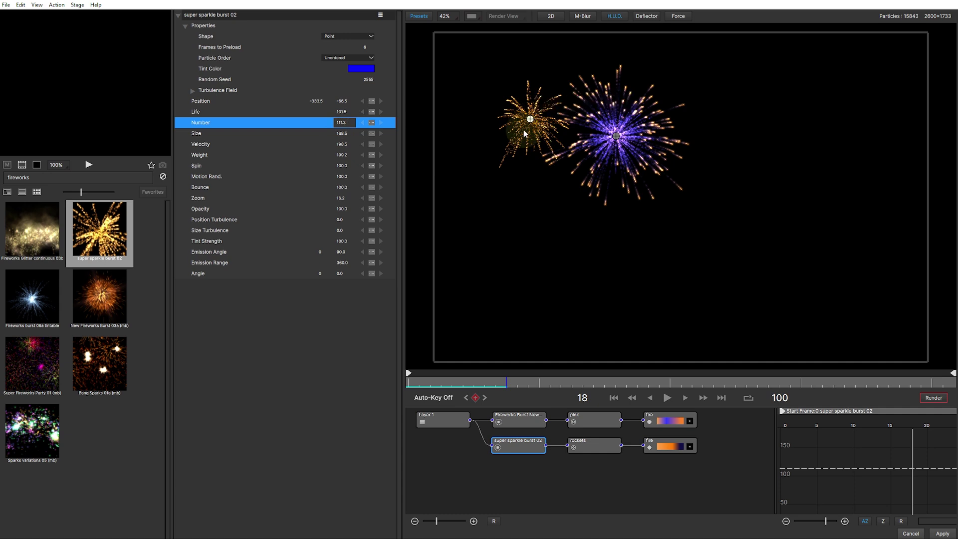
Duplicate the super sparkle burst 02 emitter and move the copy below and toward the purple burst, at about -222, 61
key(ctrl+d)
drag(531, 118, 559, 152)
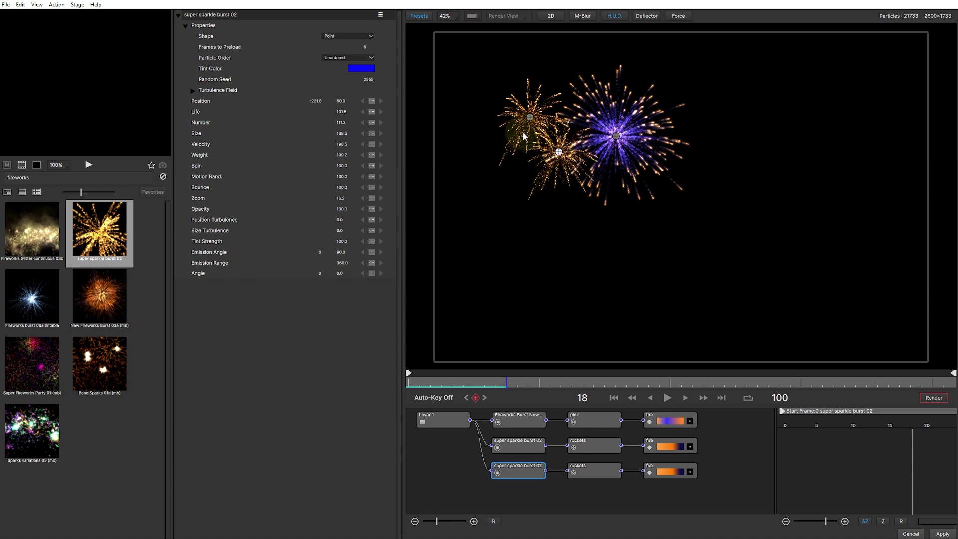
Vary the duplicated super sparkle burst 02 with a new Random Seed, Zoom 14.2, Number 82.3 and Frames to Preload 0, nudging its position slightly
drag(368, 79, 363, 94)
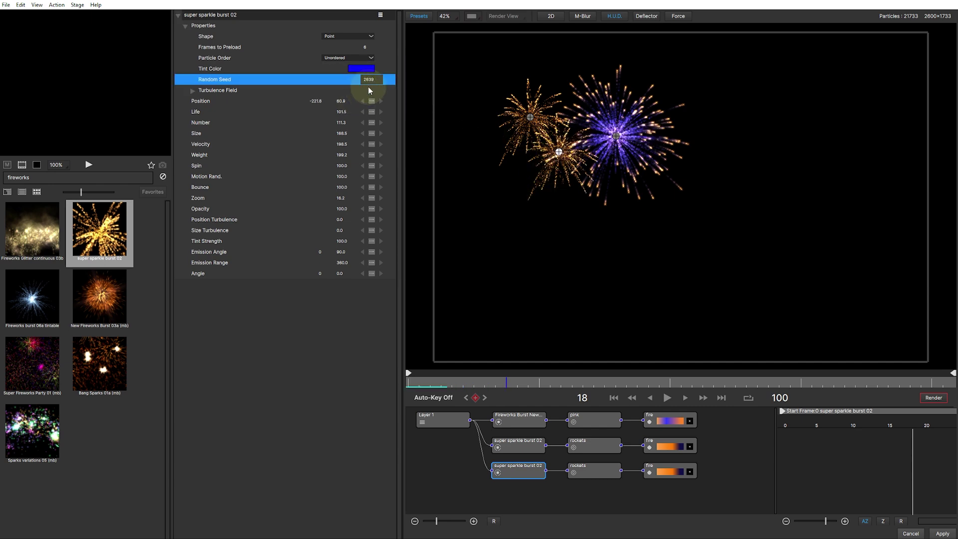
drag(339, 204, 336, 193)
mouse_move(342, 123)
mouse_down()
mouse_move(318, 124)
mouse_move(331, 122)
mouse_up()
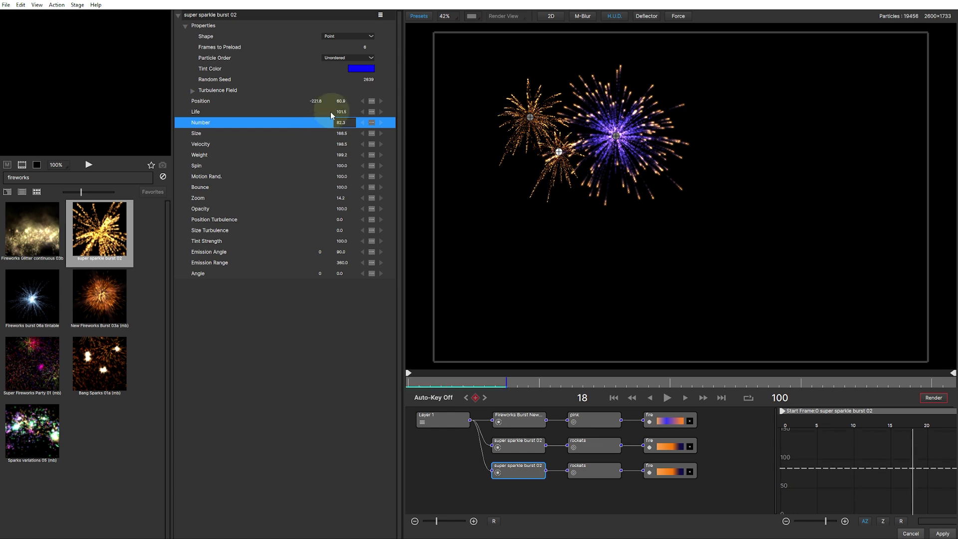
click(363, 47)
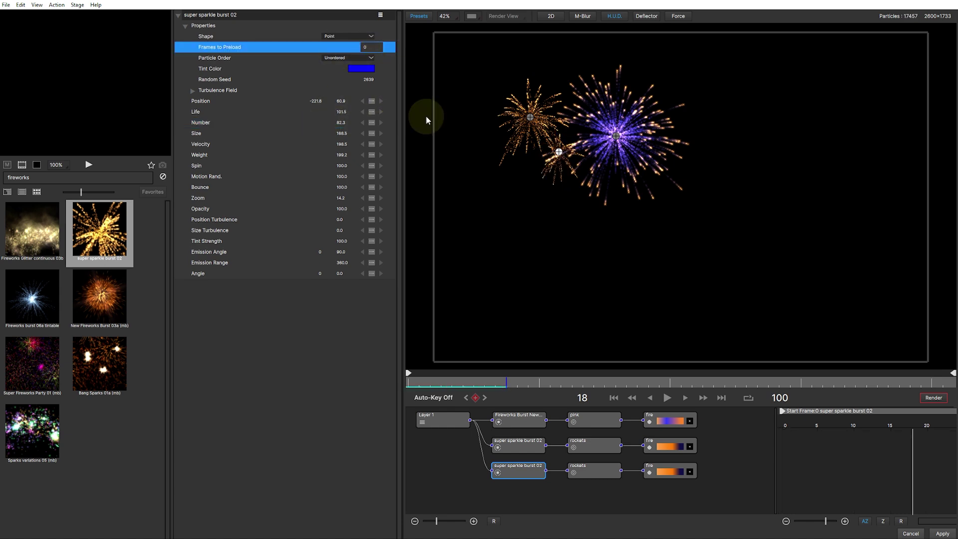
click(559, 150)
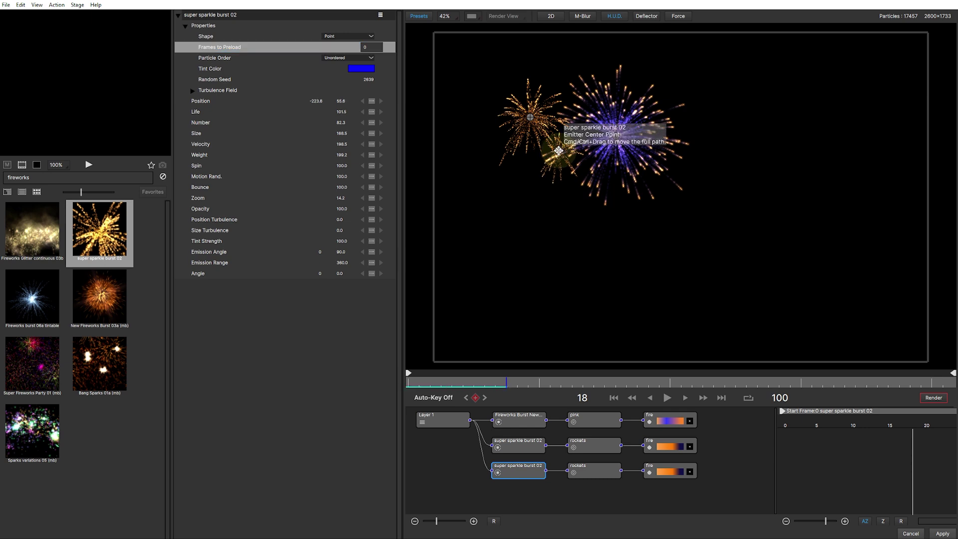
Duplicate the lower super sparkle burst 02, move the copy to about -401, 57, and give it a new Random Seed and Velocity 209.5
key(ctrl+d)
drag(558, 150, 513, 151)
drag(367, 80, 280, 111)
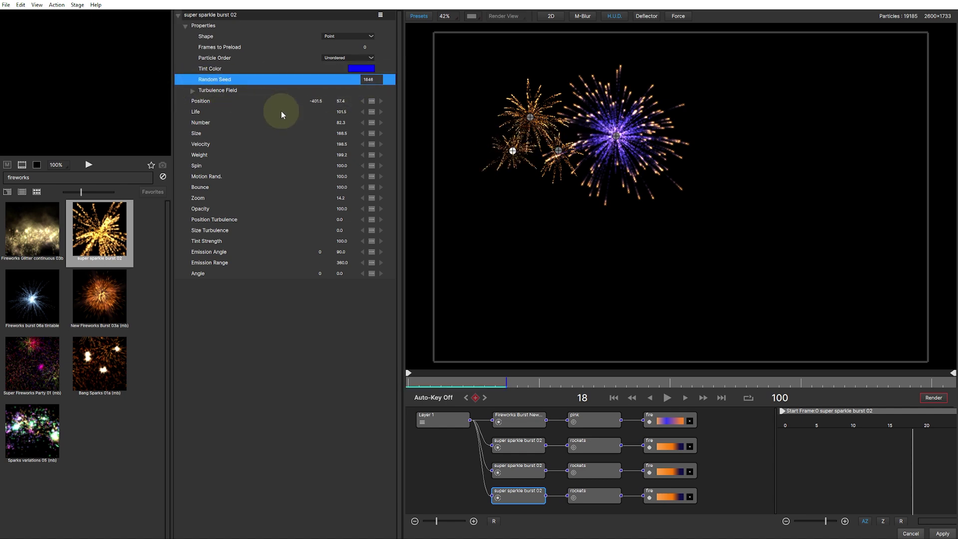
click(344, 143)
drag(345, 143, 343, 144)
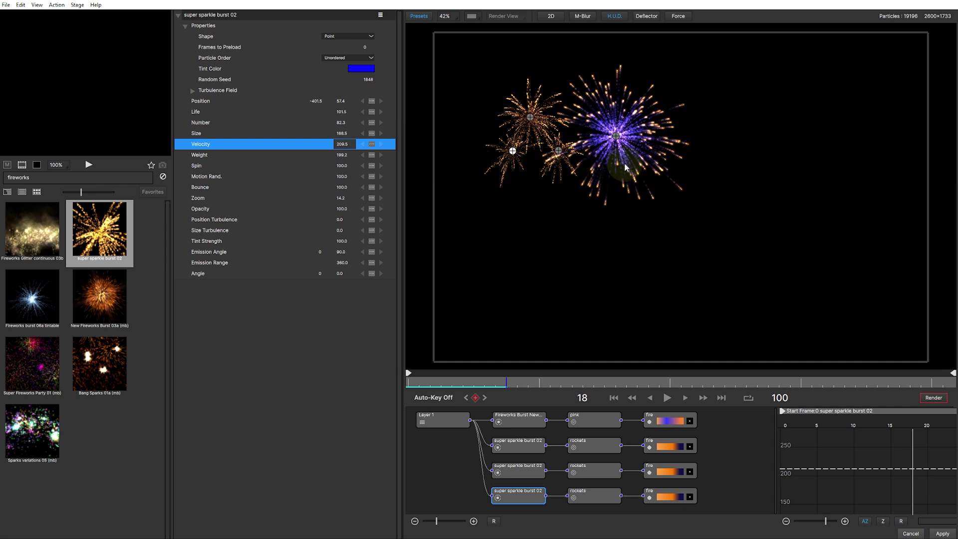
Place Fireworks Glitter continuous 03b at frame 0, preview frame 17, and shape its area to about 806 by 52 across the small bursts
click(34, 240)
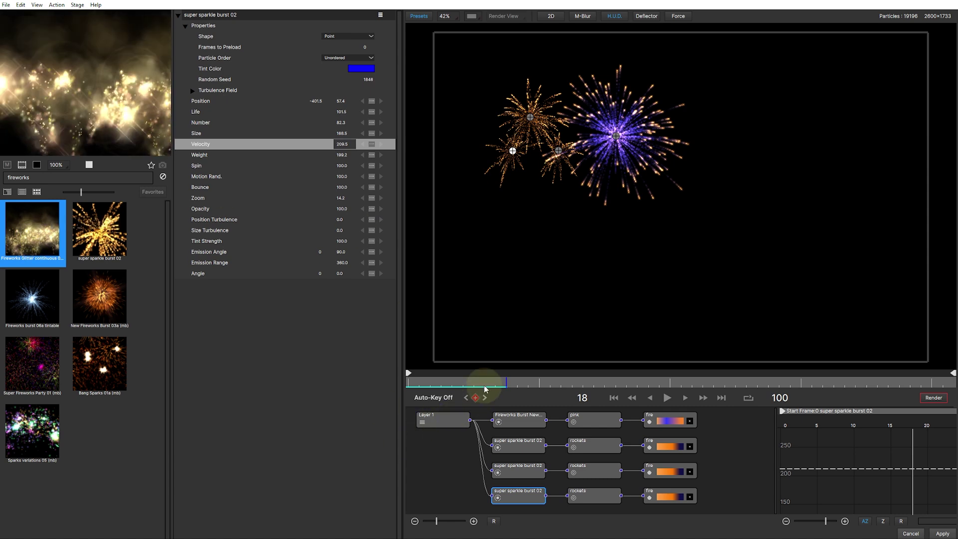
drag(487, 384, 387, 385)
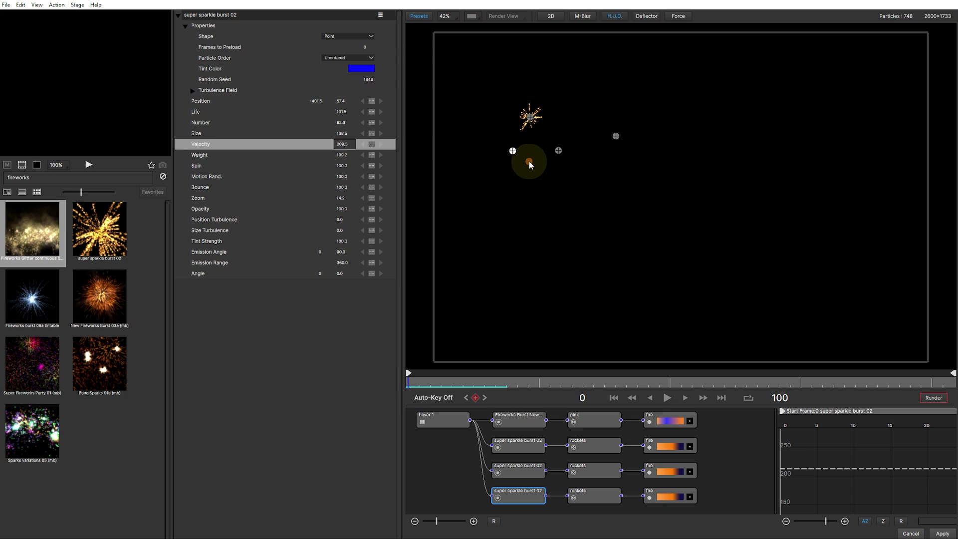
click(529, 161)
drag(528, 160, 533, 149)
drag(412, 384, 502, 383)
drag(592, 151, 622, 160)
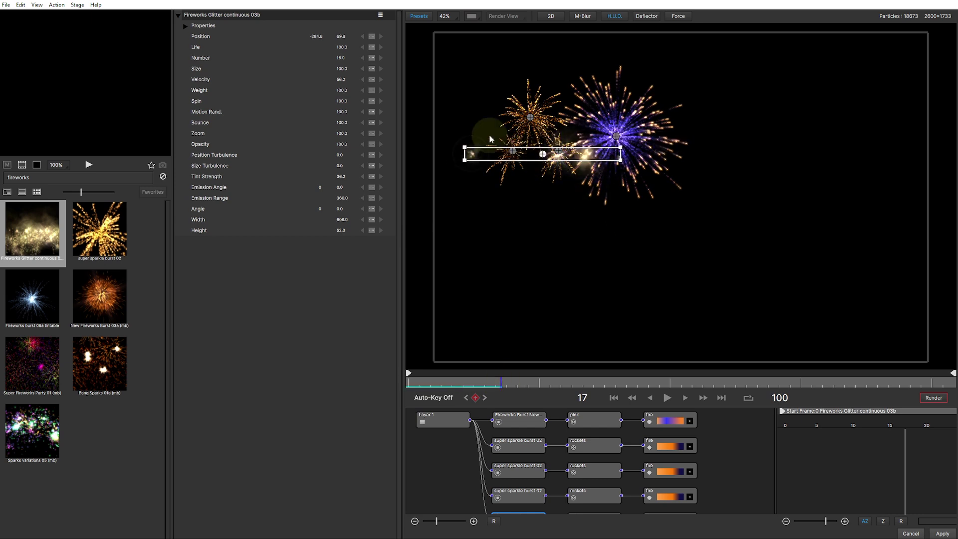
Set the Fireworks Glitter continuous 03b emitter's Frames to Preload to 101
click(185, 26)
drag(365, 49, 396, 49)
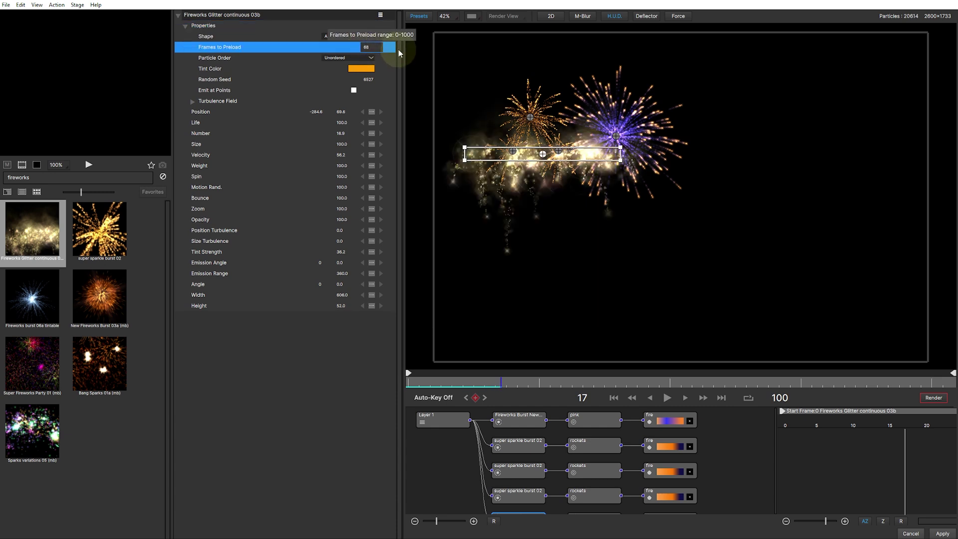
drag(407, 50, 412, 49)
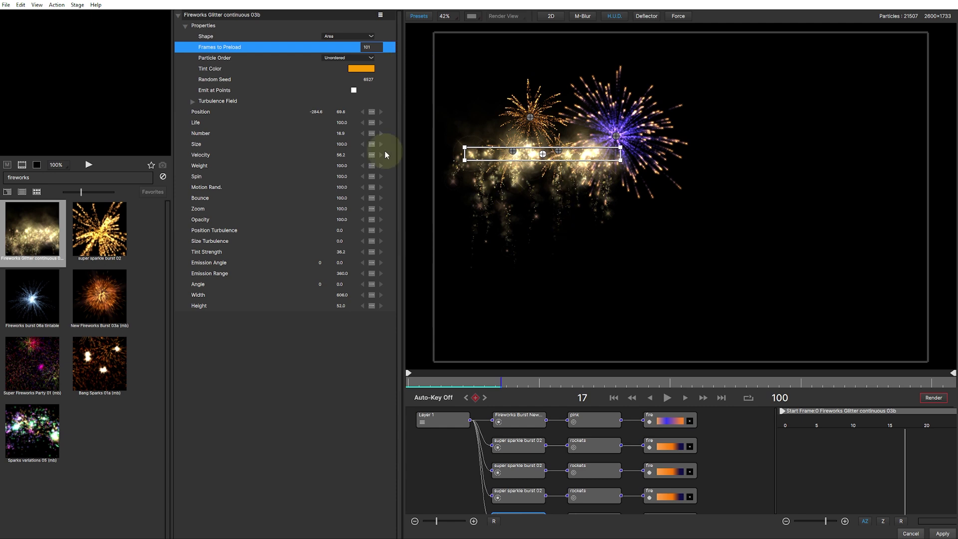
Set the glitter emitter's Size to 39, Number to about 144 and Weight to 29
drag(342, 144, 317, 149)
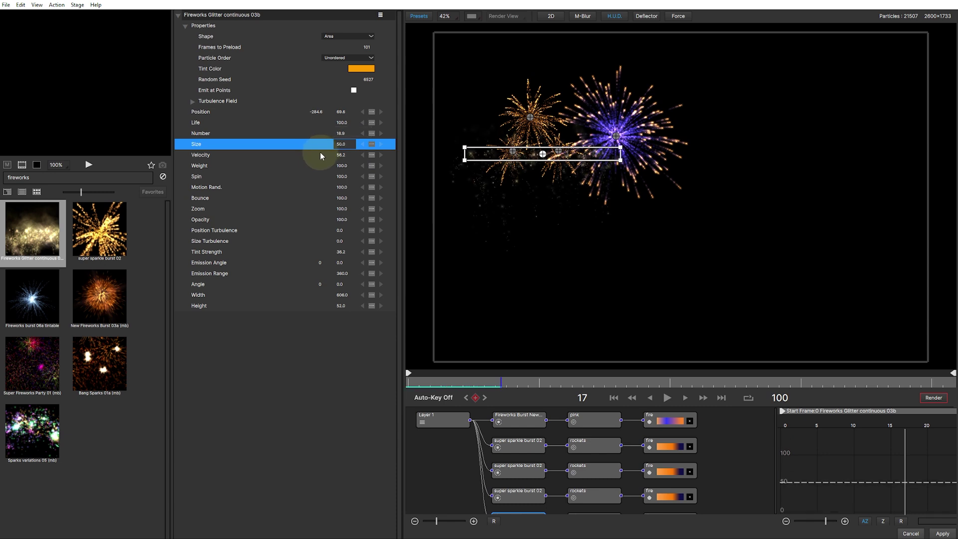
drag(342, 134, 403, 138)
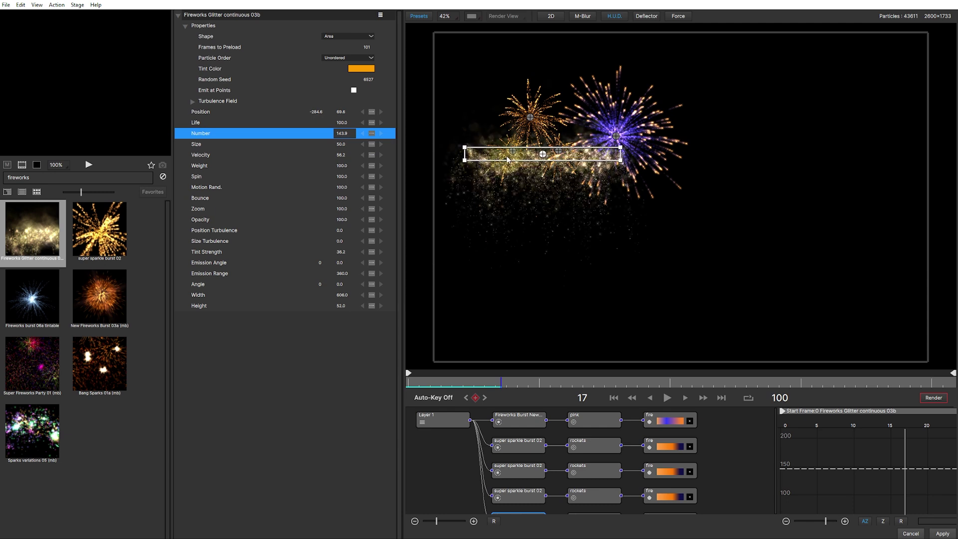
mouse_move(329, 143)
mouse_down()
mouse_move(342, 166)
mouse_move(405, 173)
mouse_move(342, 155)
mouse_up()
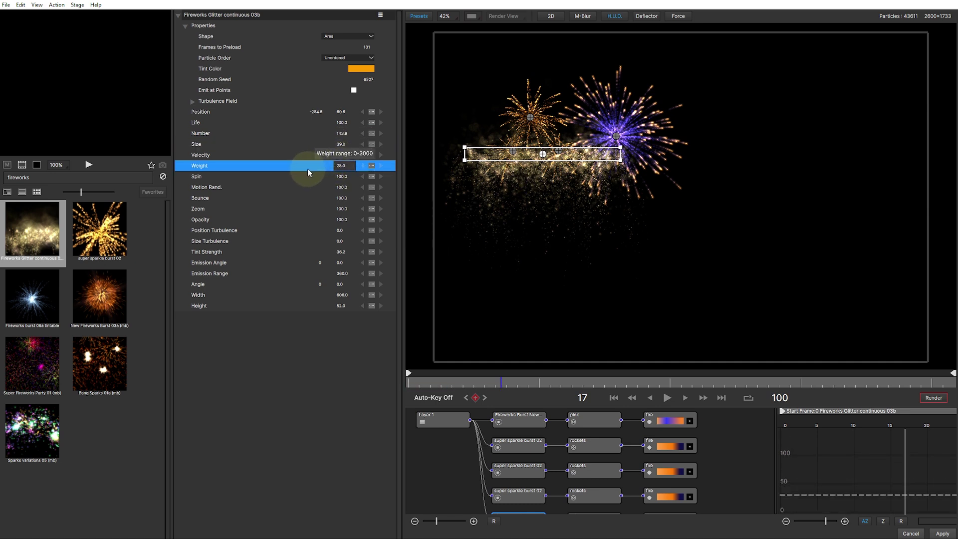
drag(312, 168, 315, 168)
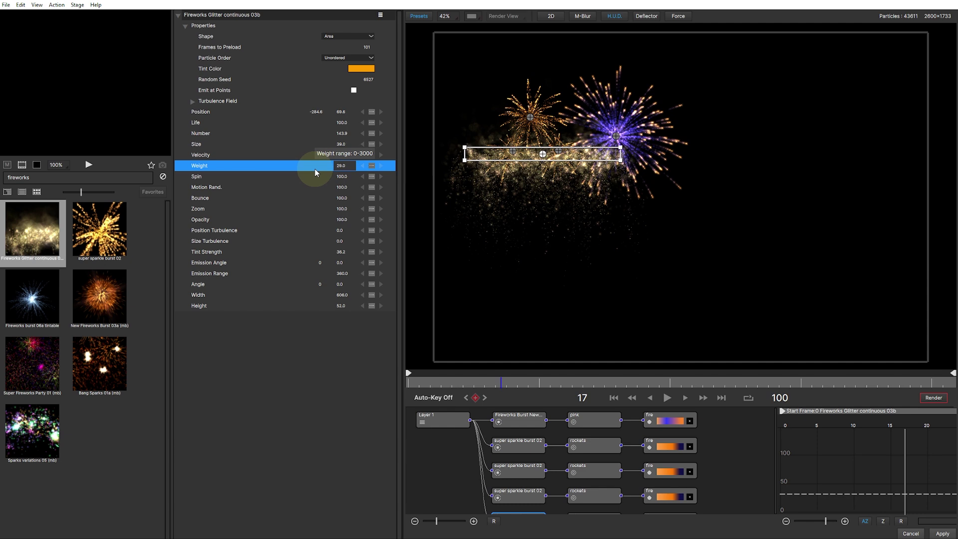
Change the glitter emitter's Tint Color to magenta from the basic colors
click(358, 69)
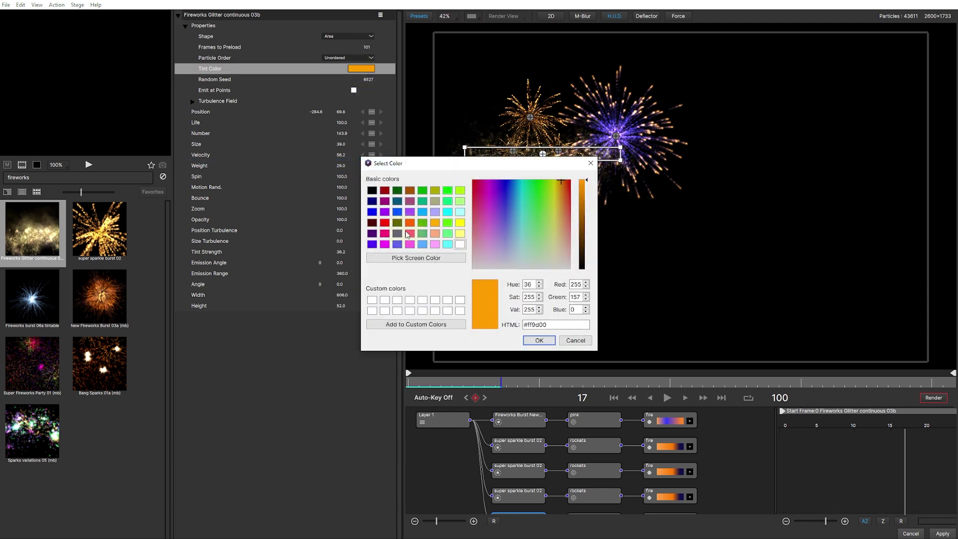
click(385, 244)
click(535, 341)
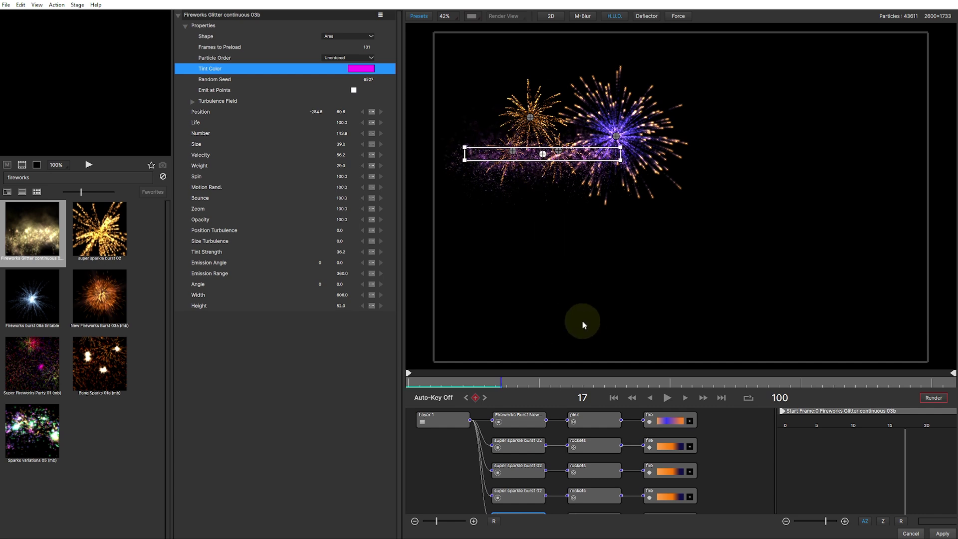
Apply the particle setup at frame 18 and move the fireworks' World Center to about 44.69, 36.27 in the sky
mouse_move(500, 383)
mouse_down()
mouse_move(520, 381)
mouse_move(506, 385)
mouse_up()
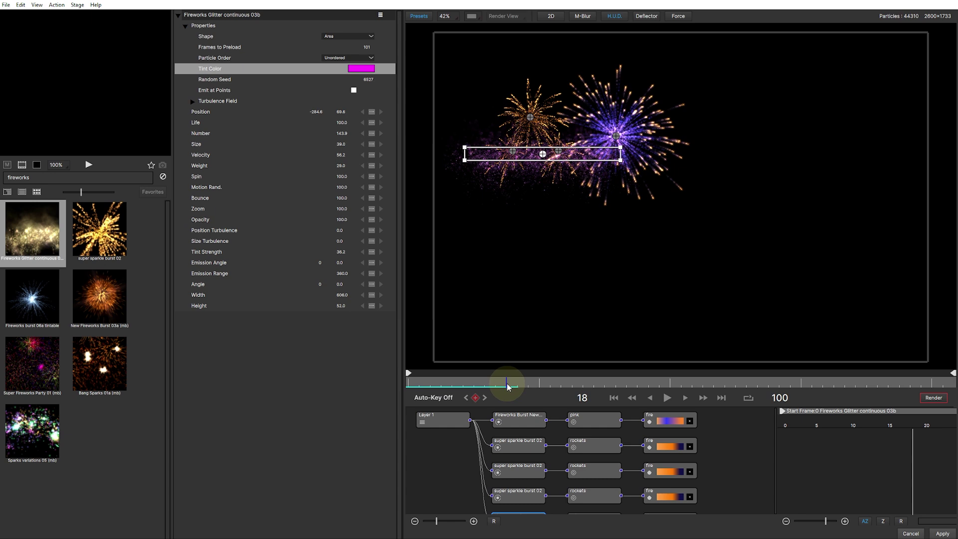
click(942, 533)
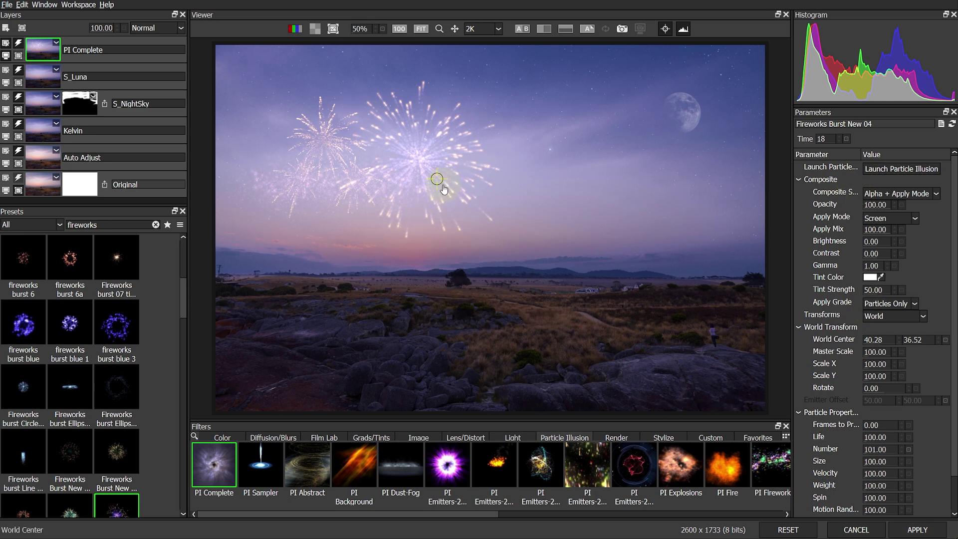
drag(455, 182, 456, 197)
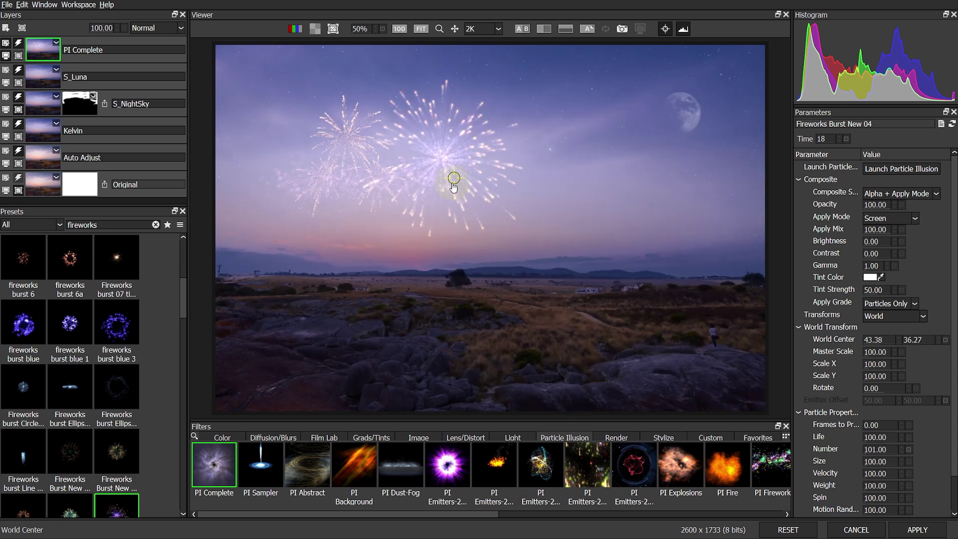
key(Right)
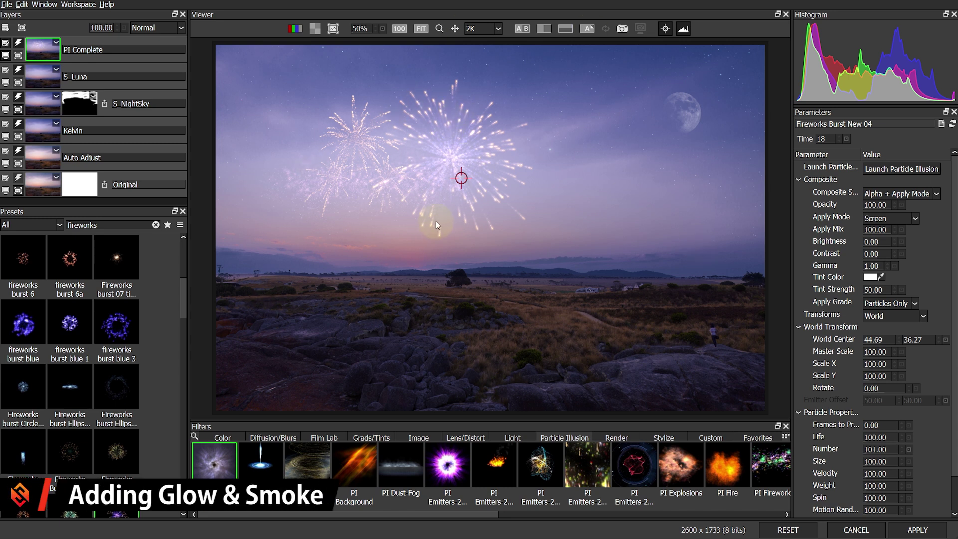
Add a new layer above PI Complete, search the filters for "glow" and apply S_Glow to it
click(5, 29)
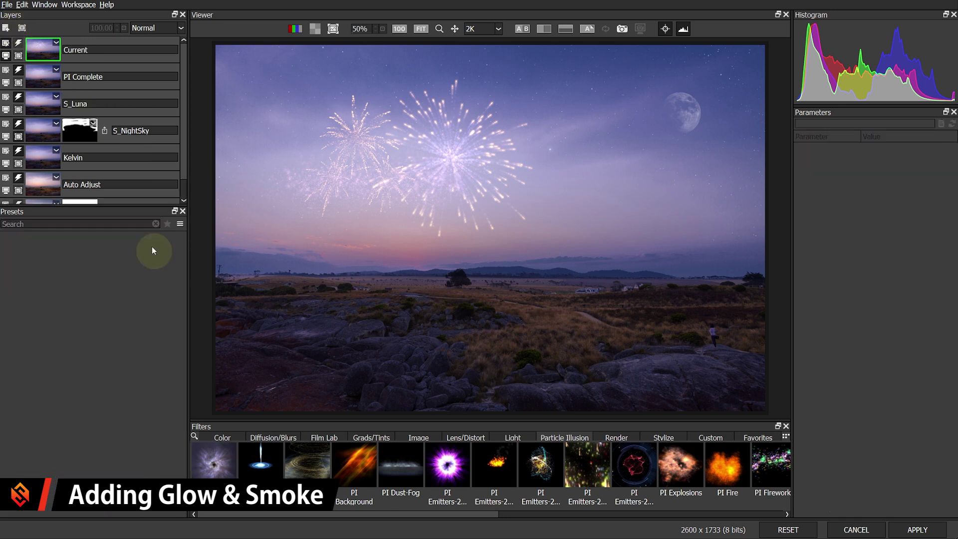
click(195, 436)
text(glow)
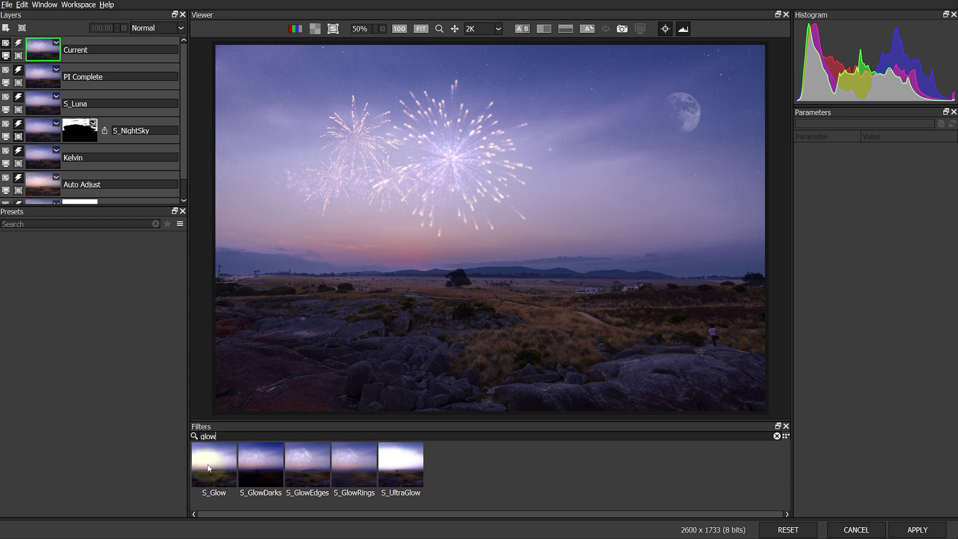
click(212, 465)
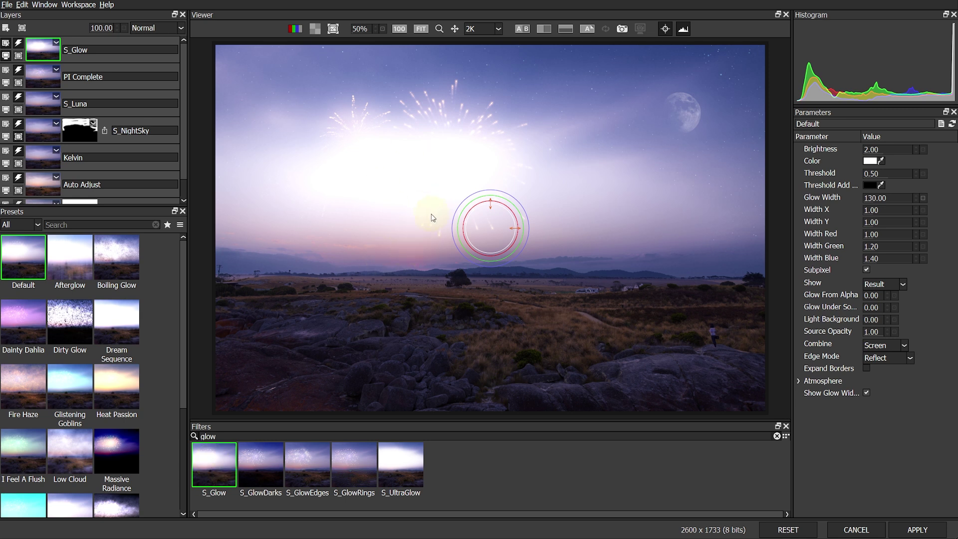
Set the S_Glow Threshold to 0.75 and the Glow Width to 205
click(888, 172)
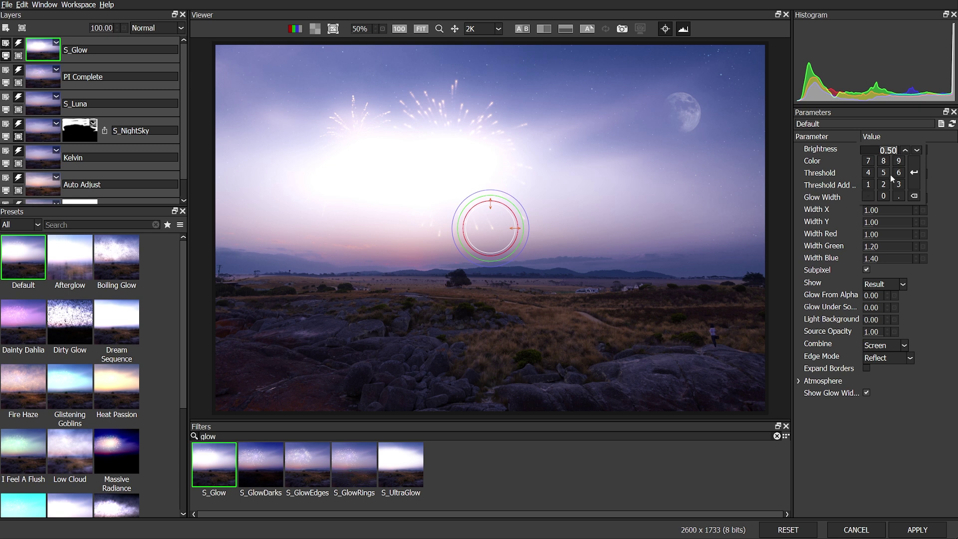
click(890, 193)
click(891, 194)
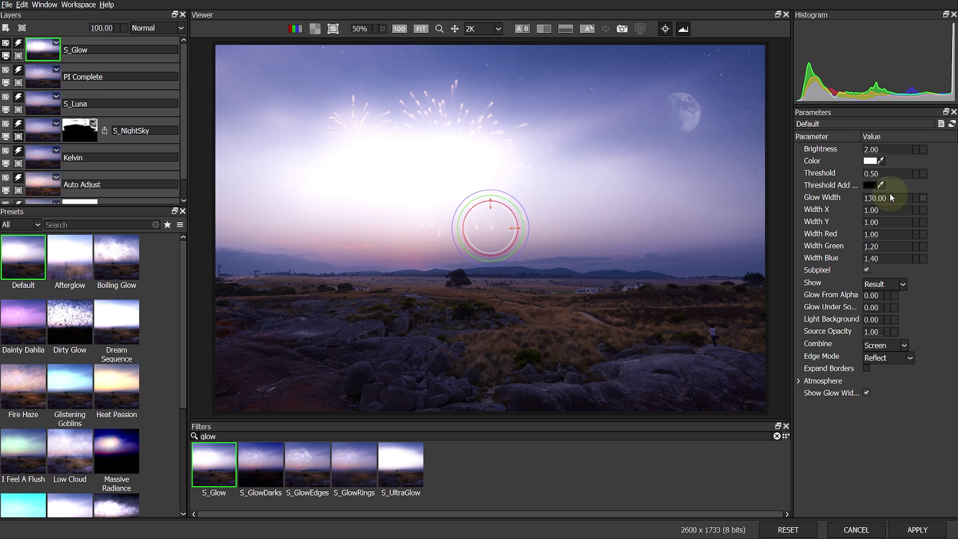
mouse_move(898, 197)
mouse_down()
mouse_move(921, 197)
mouse_move(912, 196)
mouse_up()
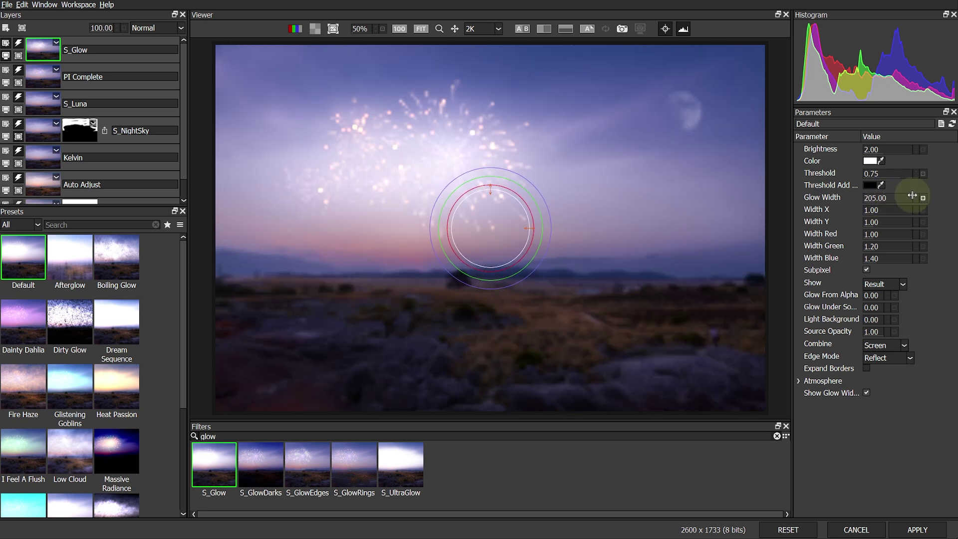
Expand the S_Glow Atmosphere settings, widen the parameter display to show full names, and set Atmosphere Amp to 3
click(799, 381)
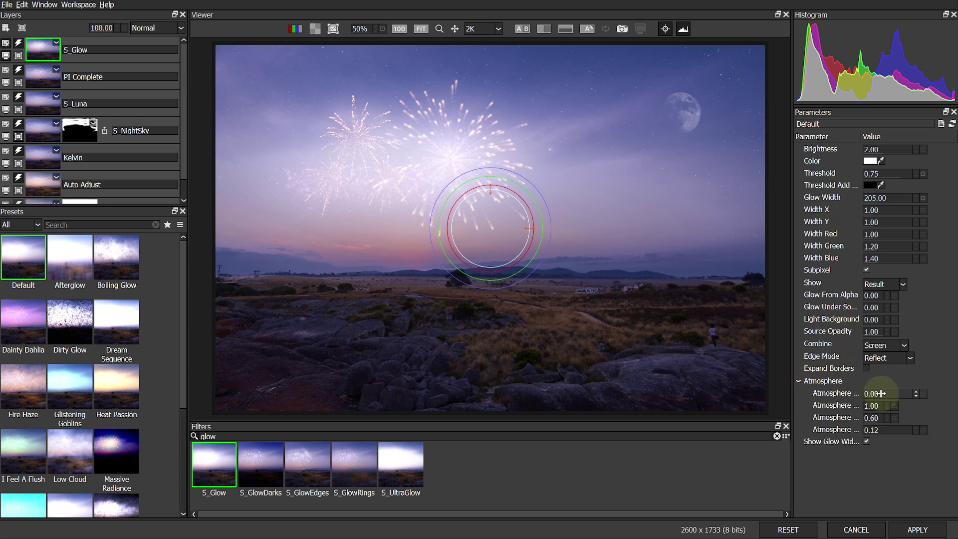
drag(793, 382, 773, 381)
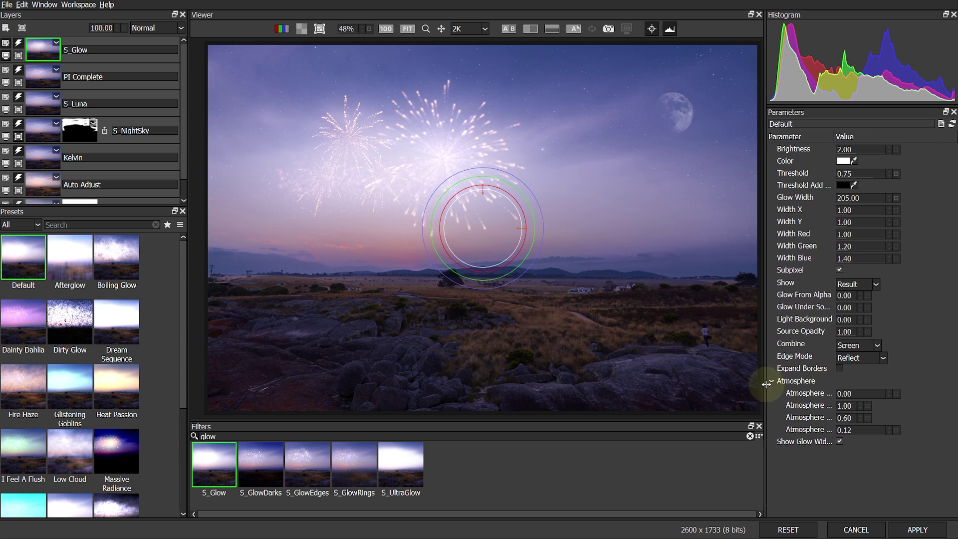
drag(845, 141, 857, 144)
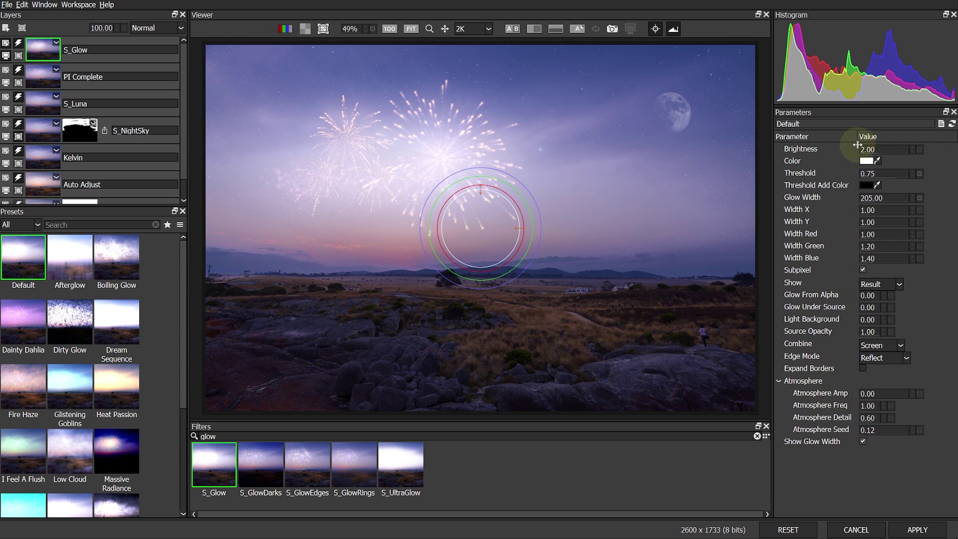
click(867, 394)
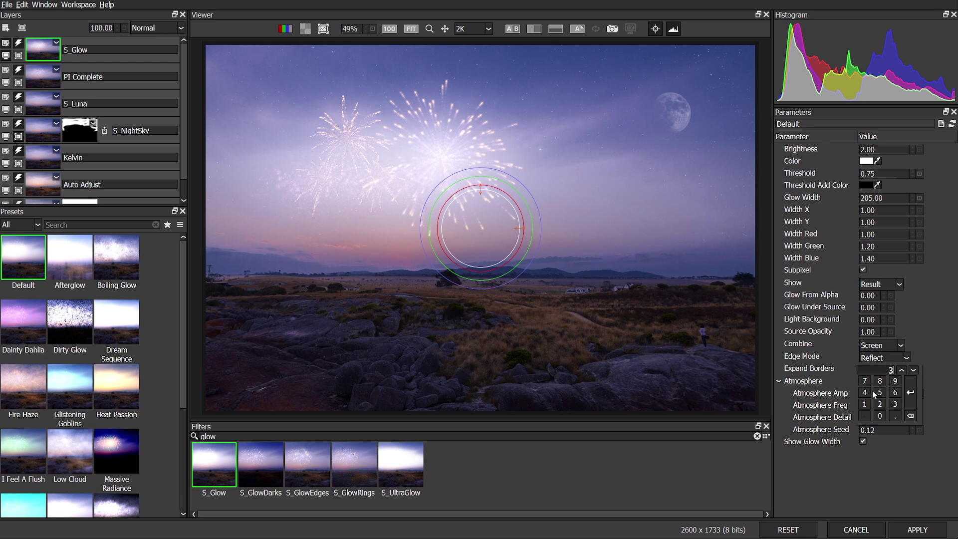
click(905, 392)
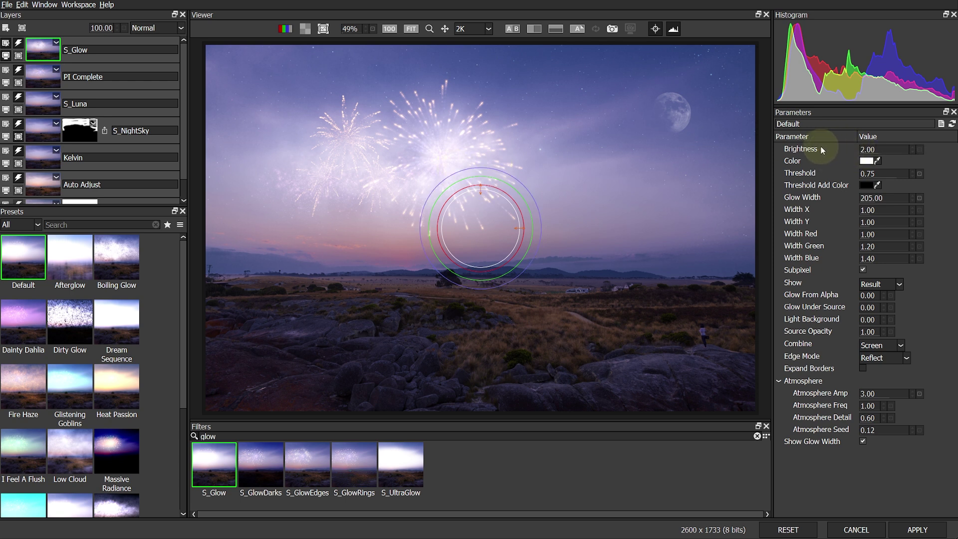
Sample the S_Glow color from the pink sky just above the horizon below the fireworks
click(877, 161)
click(573, 217)
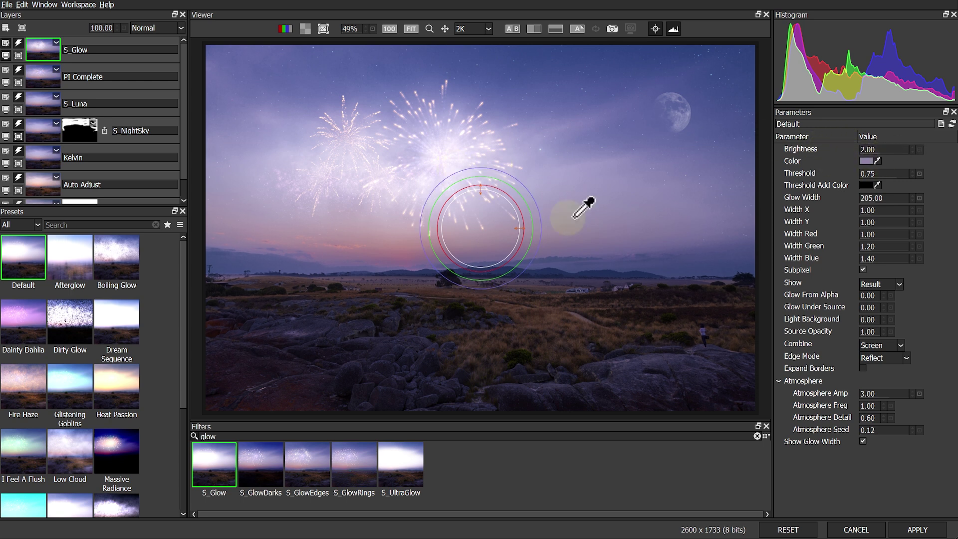
click(372, 240)
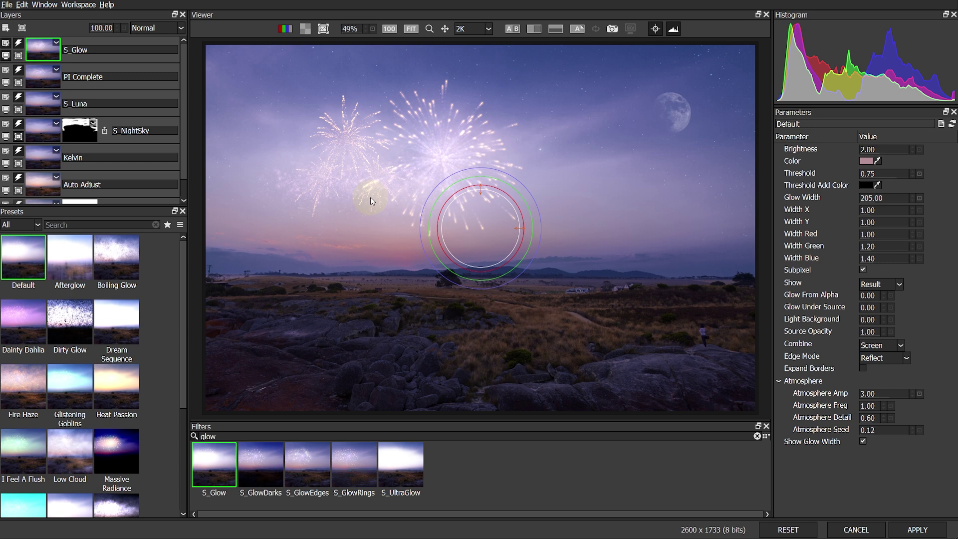
Select the PI Complete layer and move the fireworks slightly down, to World Center 44.69, 37.62
click(6, 73)
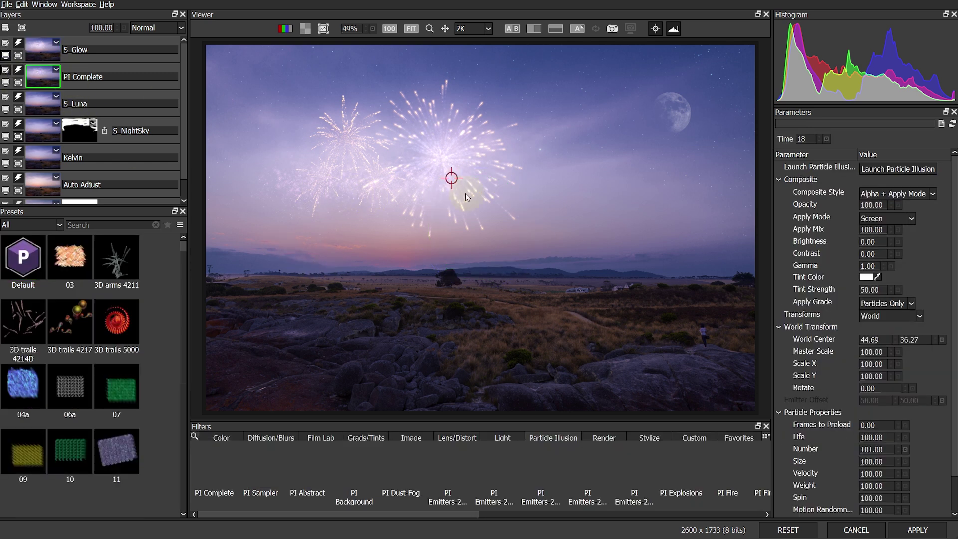
drag(455, 192, 456, 198)
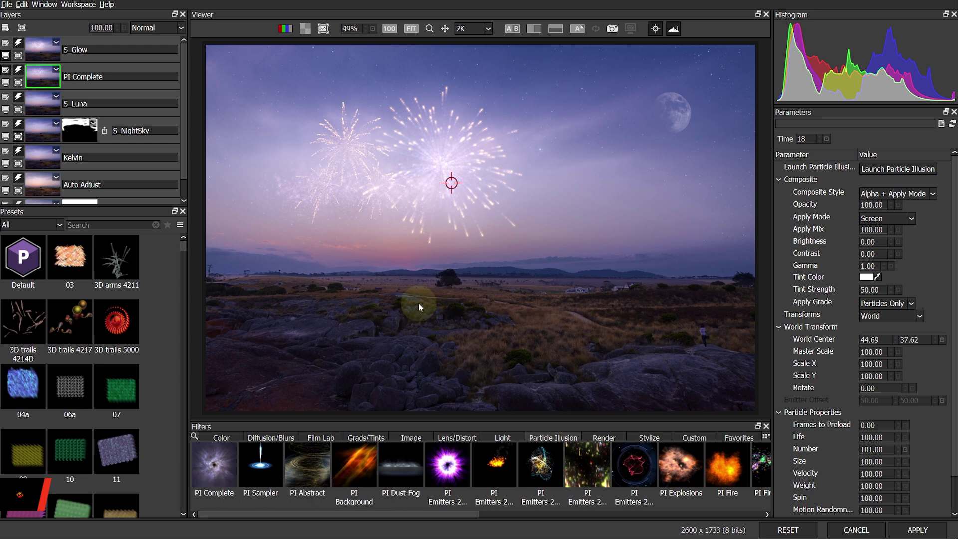
Add a new layer above S_Glow, search the filters for "glow" and apply S_GlowEdges to it
click(5, 29)
click(195, 436)
text(glow)
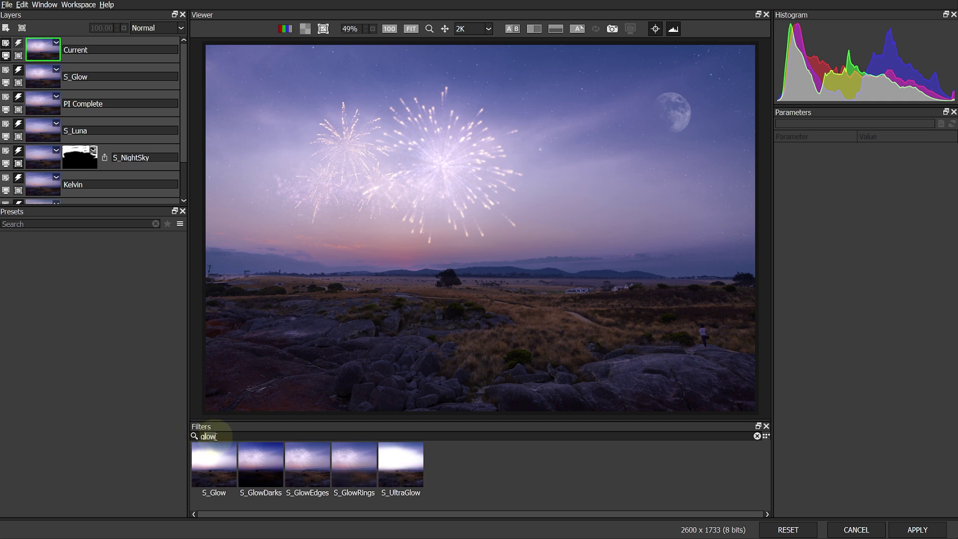
click(306, 460)
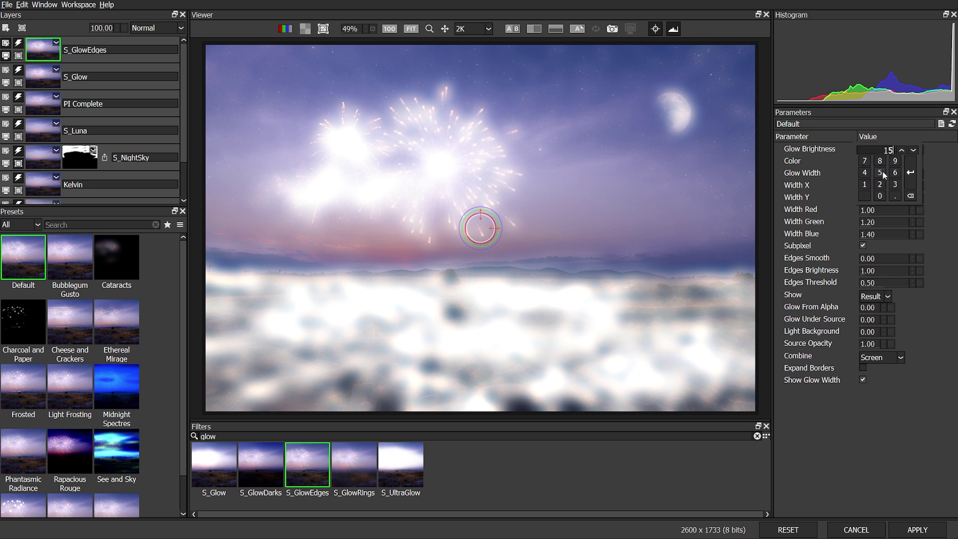
Set the S_GlowEdges Glow Width to 15 and the Edges Threshold to 1
key(ctrl+z)
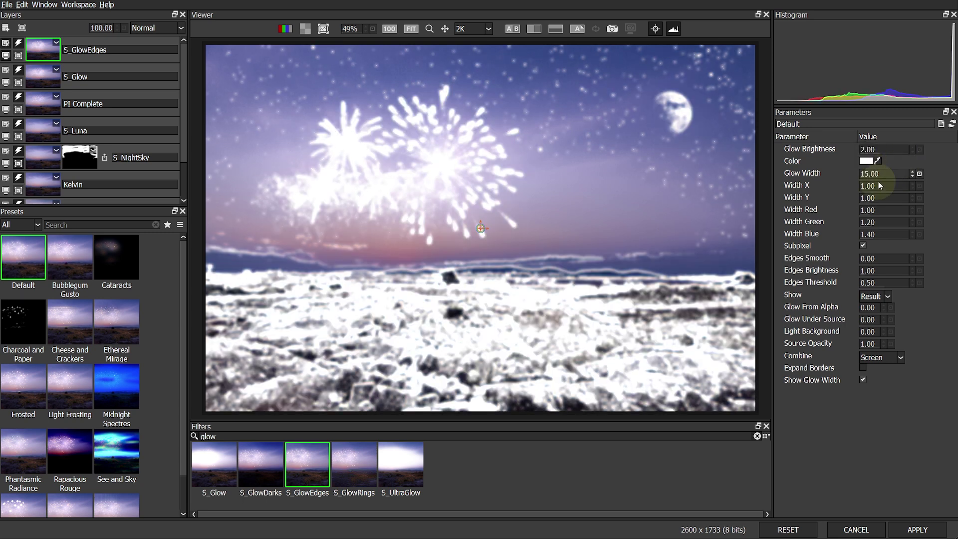
click(873, 282)
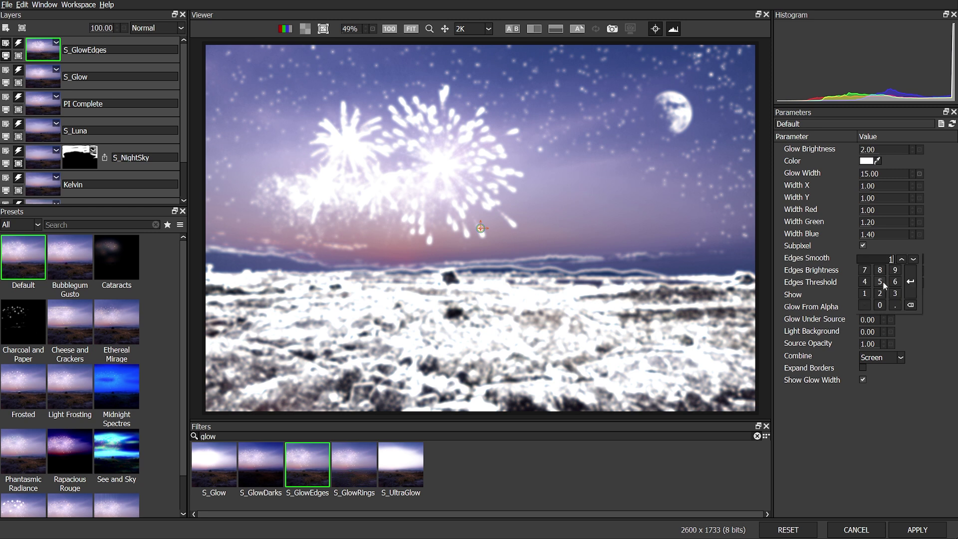
click(886, 283)
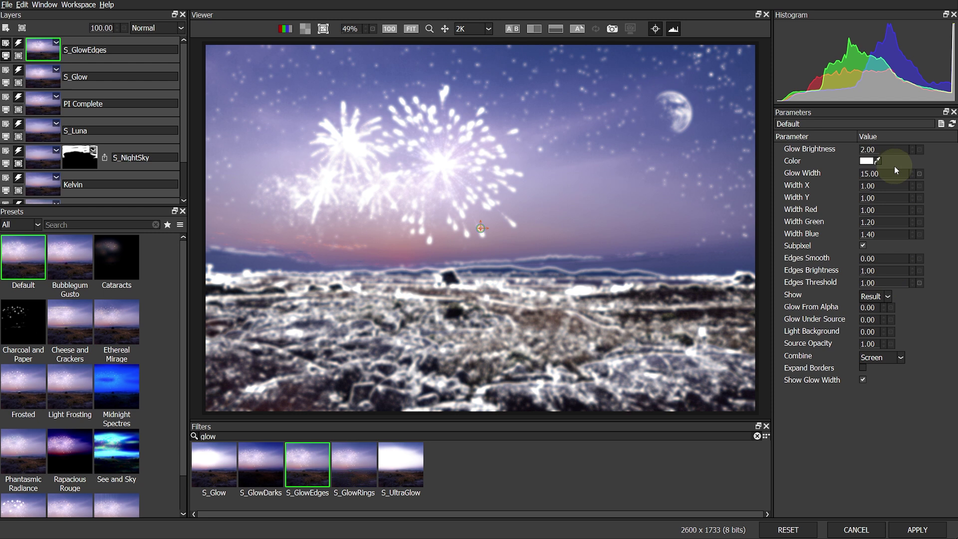
Set the S_GlowEdges Glow Brightness to 1.5 and Edges Smooth to 4
click(888, 152)
text(1.5)
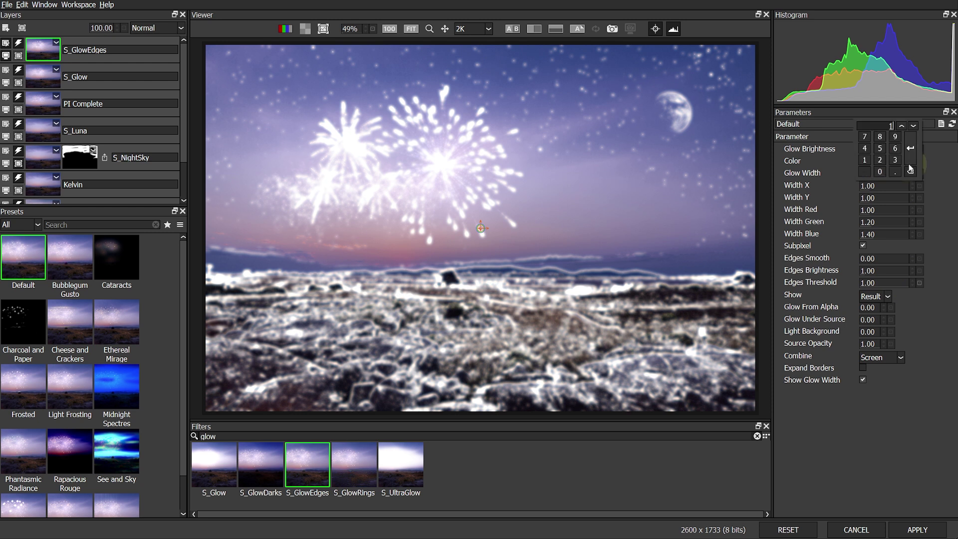
click(908, 164)
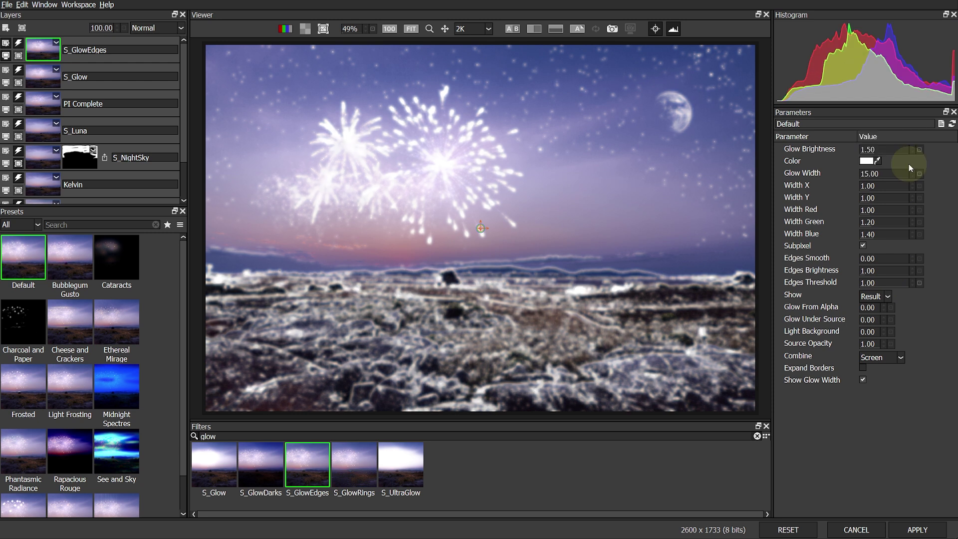
click(880, 259)
text(1.4)
click(888, 312)
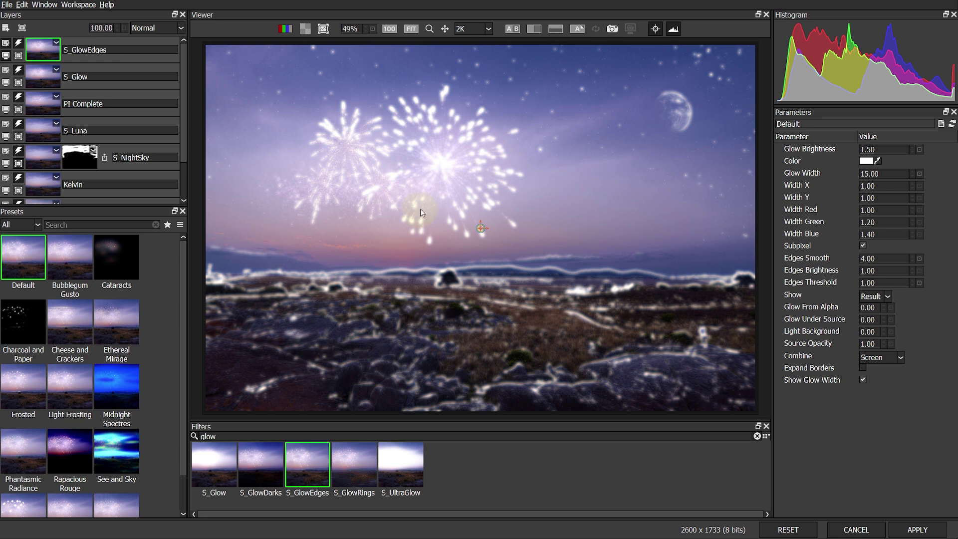
Add a paint mask to S_GlowEdges and paint the edge glow onto the foreground rocks, reducing the brush size to 61.7
click(21, 28)
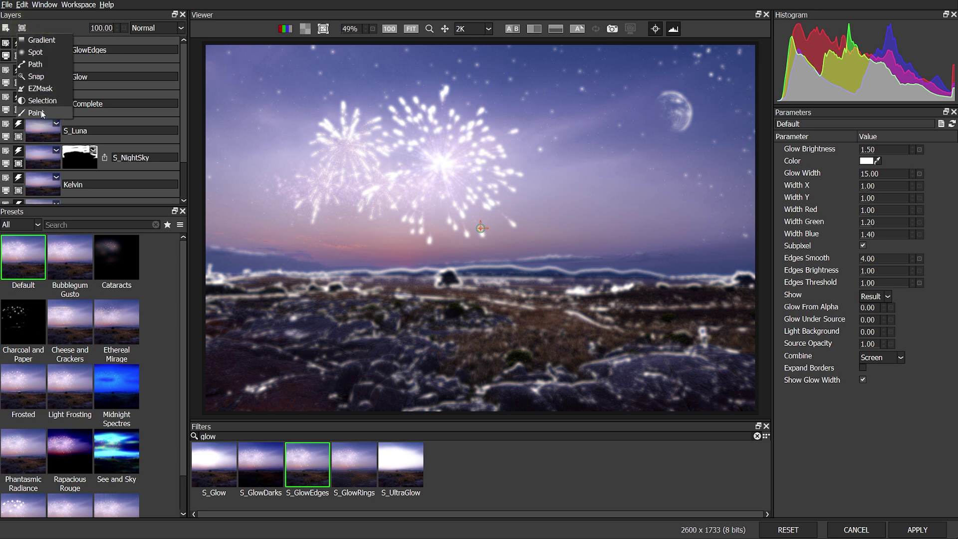
click(100, 130)
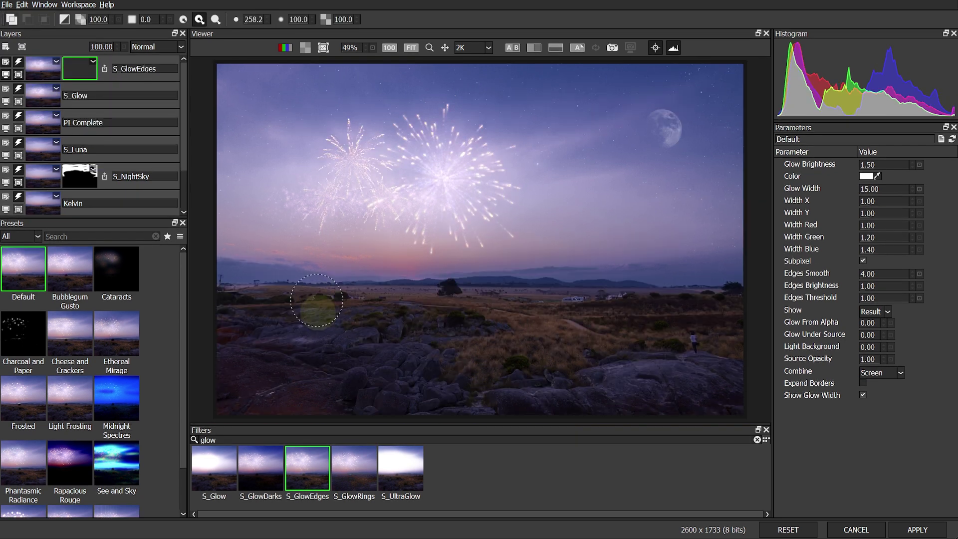
mouse_move(236, 352)
mouse_down()
mouse_move(366, 389)
mouse_move(381, 385)
mouse_up()
mouse_move(673, 361)
mouse_down()
mouse_move(552, 392)
mouse_move(484, 394)
mouse_up()
mouse_move(394, 329)
mouse_down()
mouse_move(319, 327)
mouse_move(303, 315)
mouse_move(449, 302)
mouse_up()
key(bracketleft)
key(bracketleft)
key(bracketleft)
key(bracketleft)
key(bracketleft)
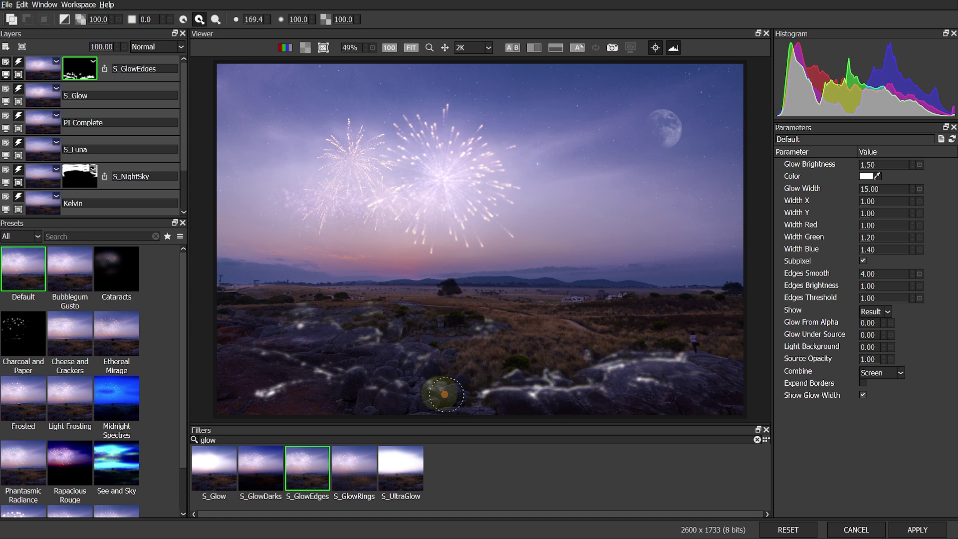
Sample the S_GlowEdges color from the lavender sky beside the fireworks and set the layer opacity to 50
click(876, 176)
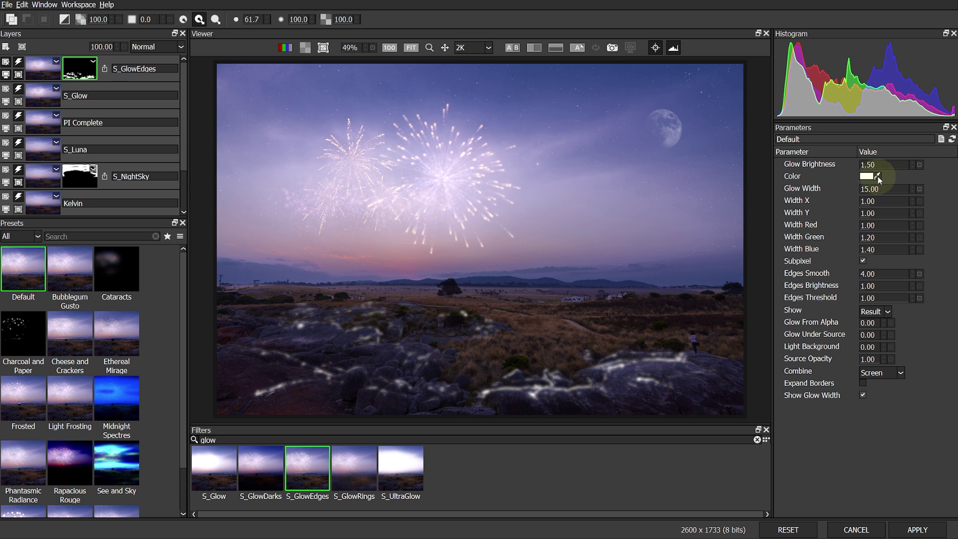
drag(567, 188, 549, 205)
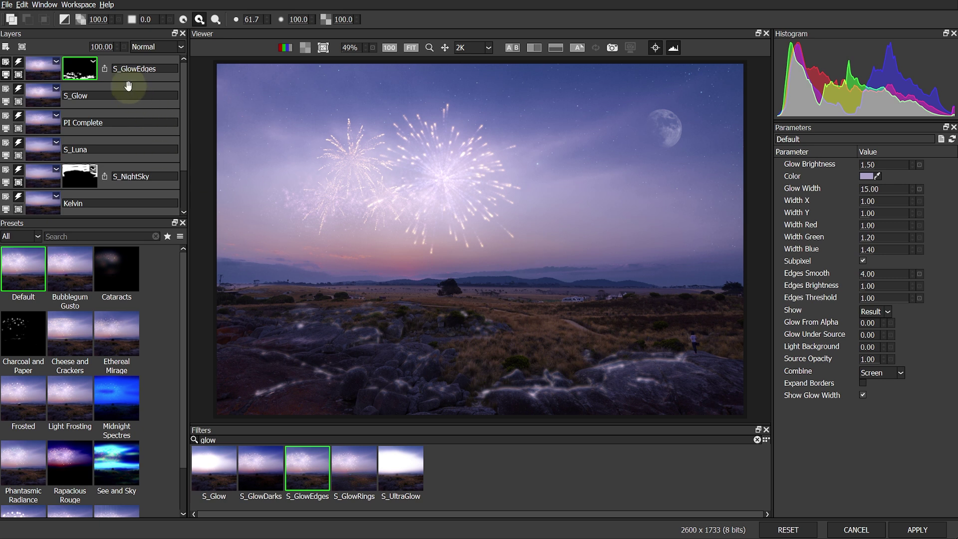
click(104, 46)
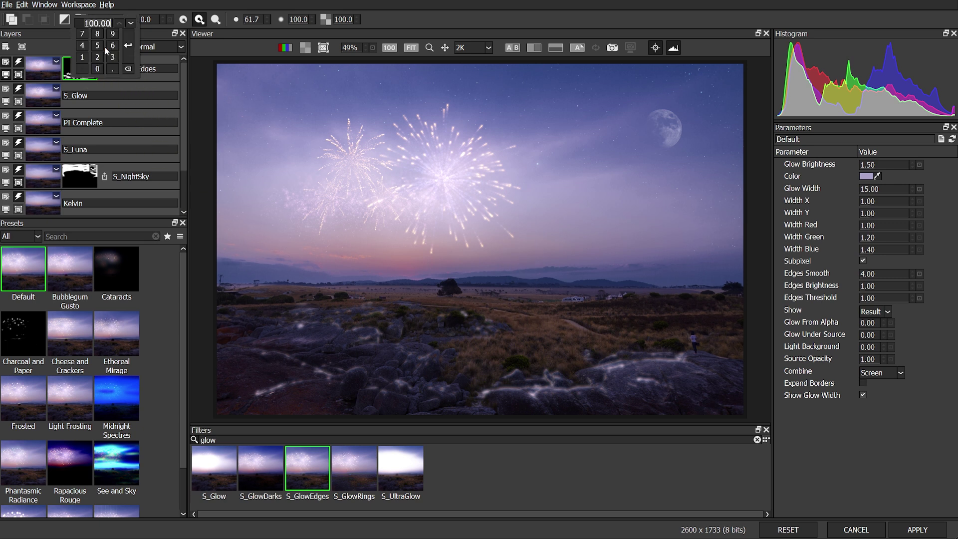
click(117, 30)
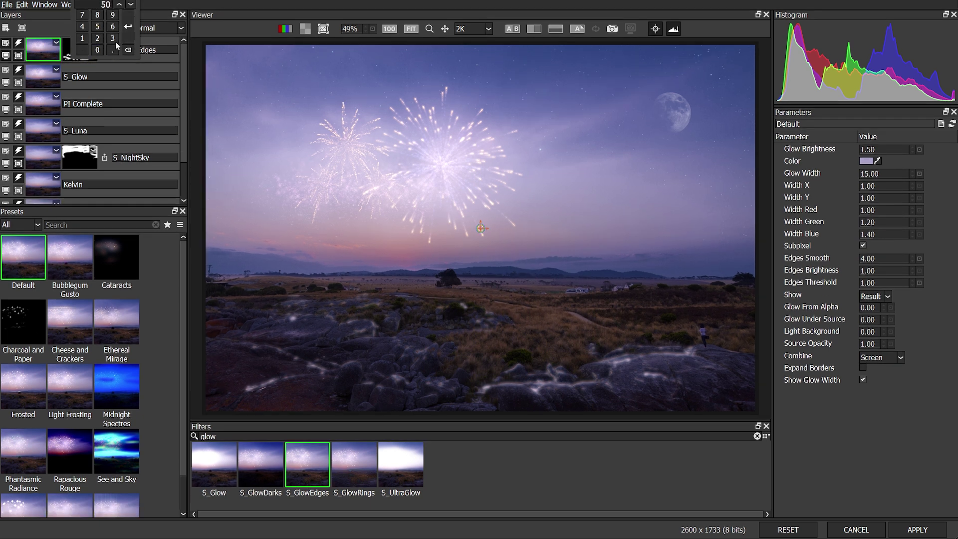
drag(124, 43, 214, 209)
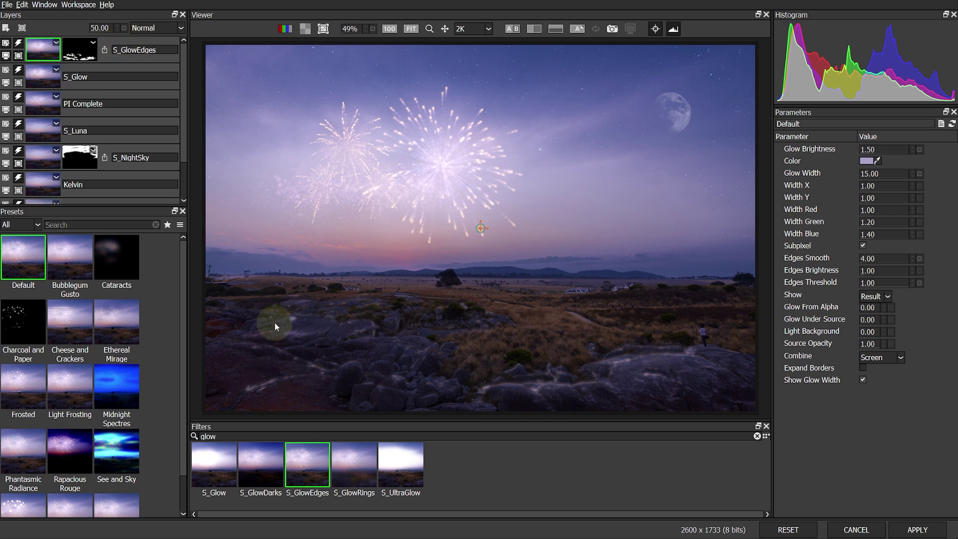
Apply the Curves filter to a new layer above S_GlowEdges and raise the RGB curve at input 62.4 to output 80.5
click(6, 28)
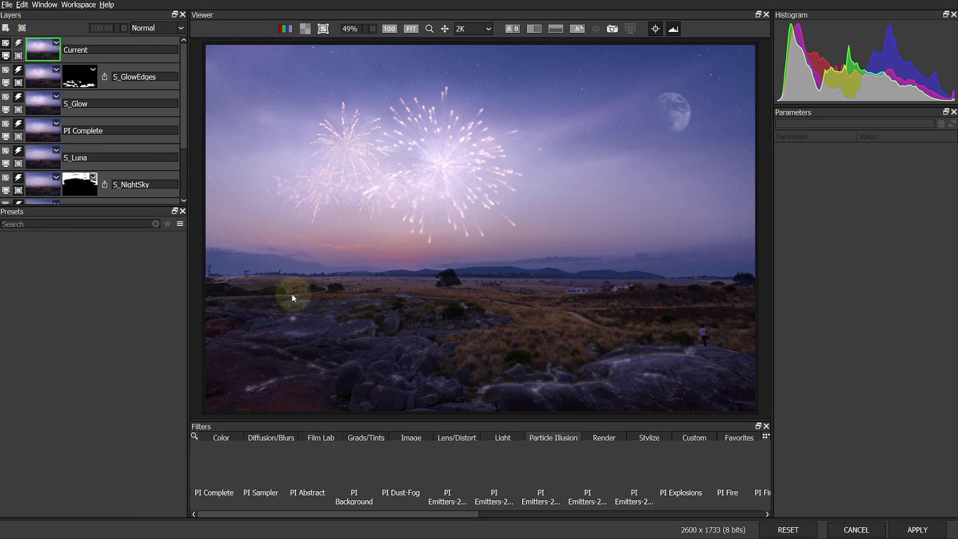
click(194, 436)
text(curves)
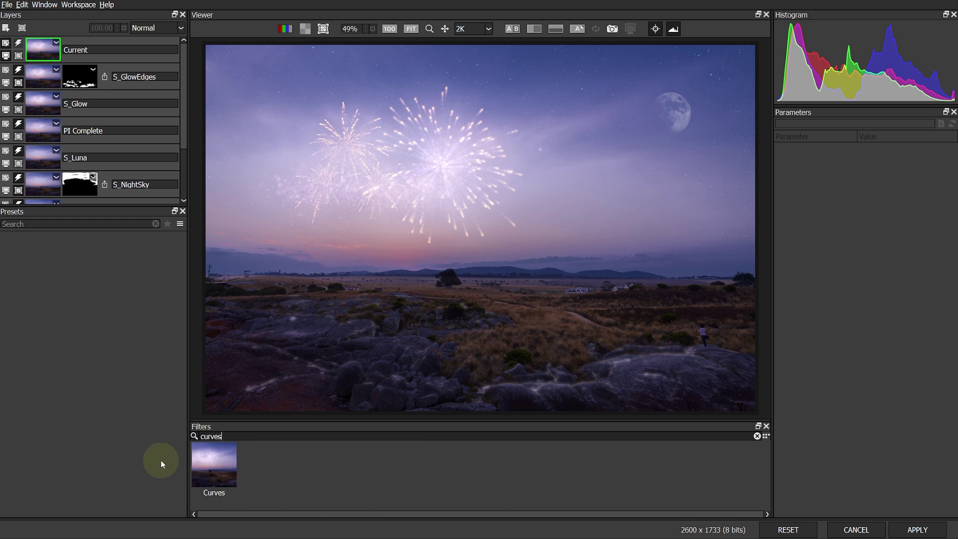
click(218, 464)
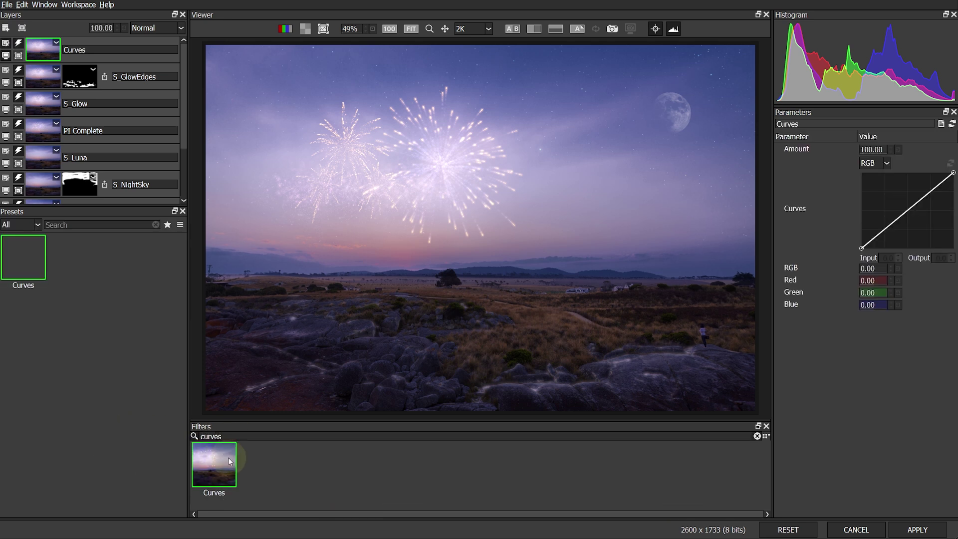
click(919, 188)
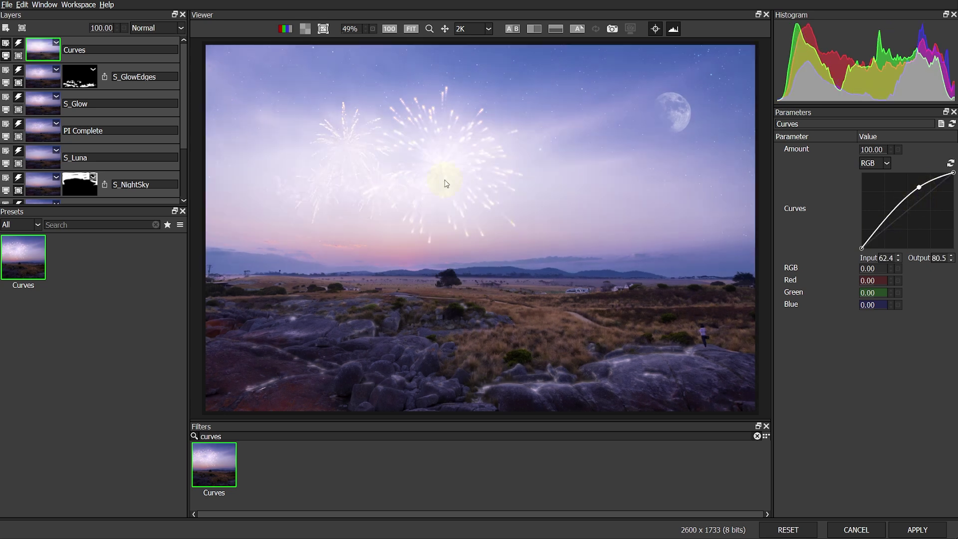
Add a paint mask to Curves and brighten the plain and rocks, starting with brush size 207 at opacity 31, then size 74.3 at 53
click(18, 43)
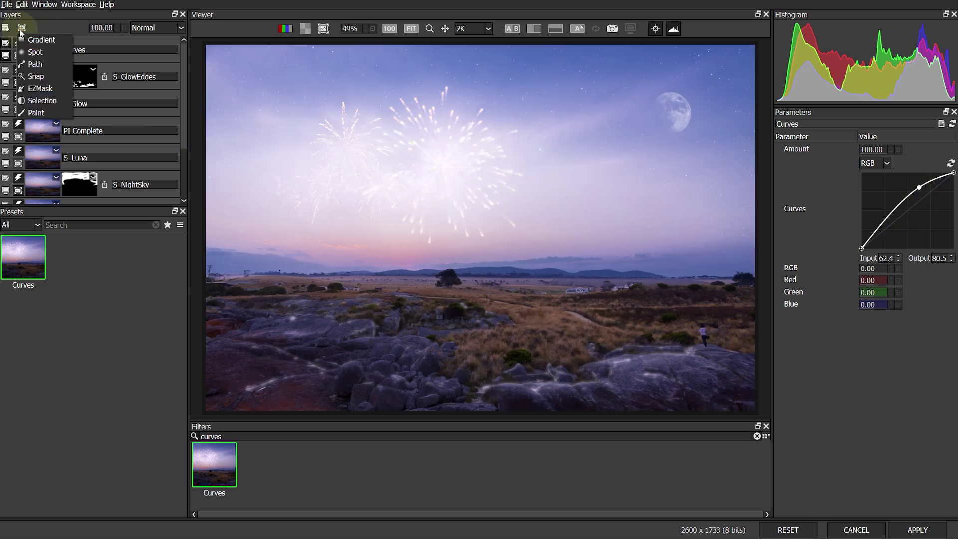
click(44, 115)
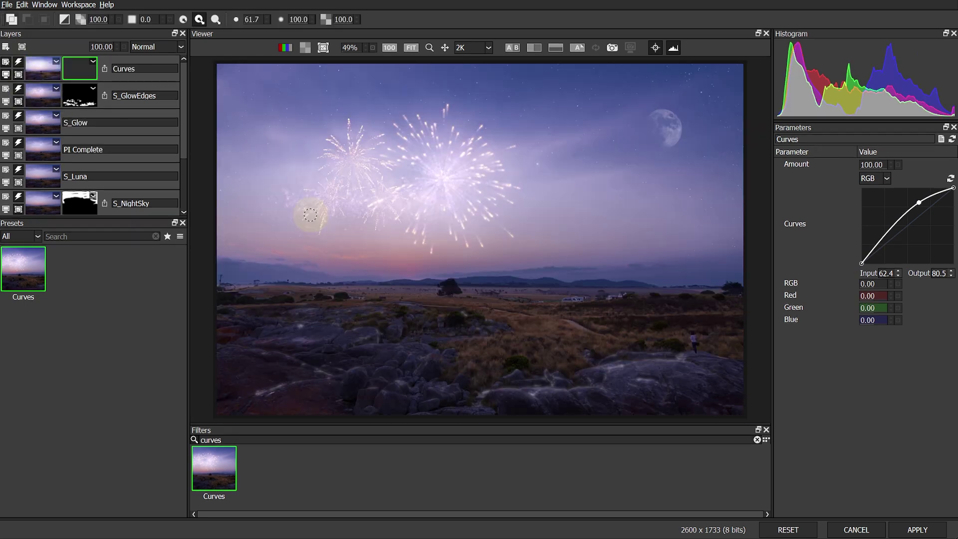
drag(255, 19, 442, 18)
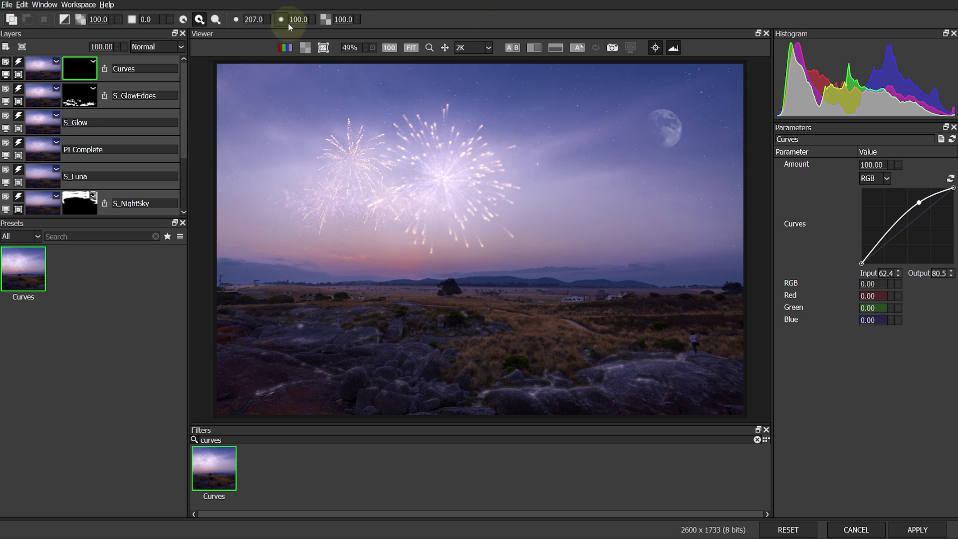
mouse_move(345, 20)
mouse_down()
mouse_move(296, 24)
mouse_move(311, 27)
mouse_up()
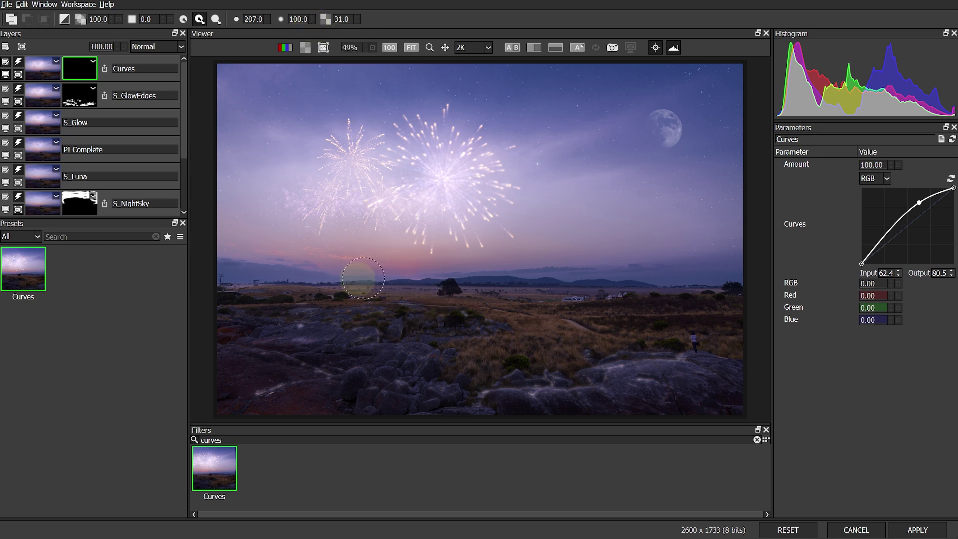
mouse_move(373, 308)
mouse_down()
mouse_move(615, 369)
mouse_move(446, 409)
mouse_move(242, 346)
mouse_move(268, 356)
mouse_move(341, 339)
mouse_move(429, 295)
mouse_move(371, 296)
mouse_move(534, 296)
mouse_move(536, 322)
mouse_move(569, 297)
mouse_up()
mouse_move(289, 293)
mouse_down()
mouse_move(442, 302)
mouse_move(615, 366)
mouse_move(435, 360)
mouse_move(374, 332)
mouse_move(336, 329)
mouse_move(366, 345)
mouse_move(339, 385)
mouse_move(395, 329)
mouse_move(565, 294)
mouse_move(393, 292)
mouse_move(255, 354)
mouse_move(365, 371)
mouse_move(621, 357)
mouse_move(304, 329)
mouse_move(675, 359)
mouse_move(465, 291)
mouse_move(334, 291)
mouse_move(489, 294)
mouse_move(313, 290)
mouse_move(504, 312)
mouse_move(289, 296)
mouse_move(396, 311)
mouse_up()
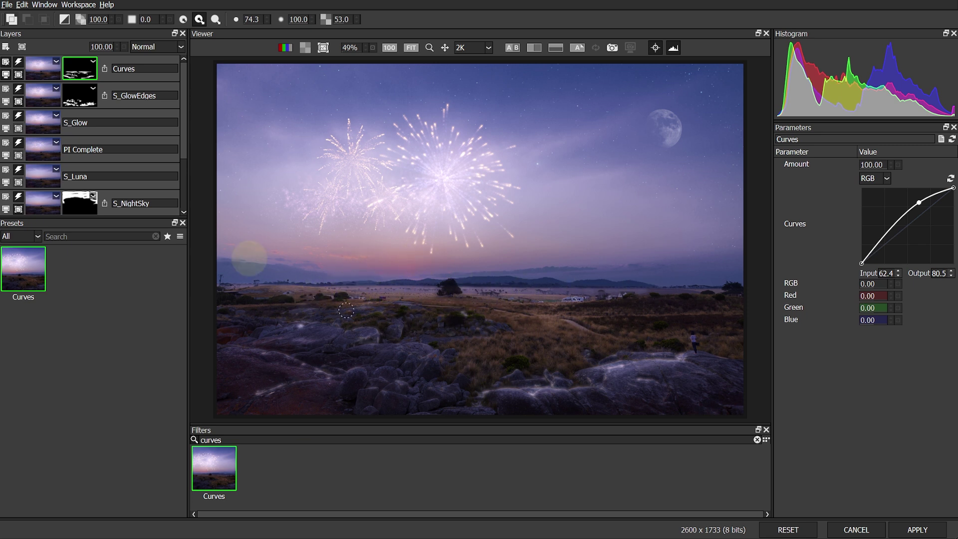
Add a new layer above Curves, search the filters for "vignette" and apply S_Vignette to it
click(5, 47)
click(194, 437)
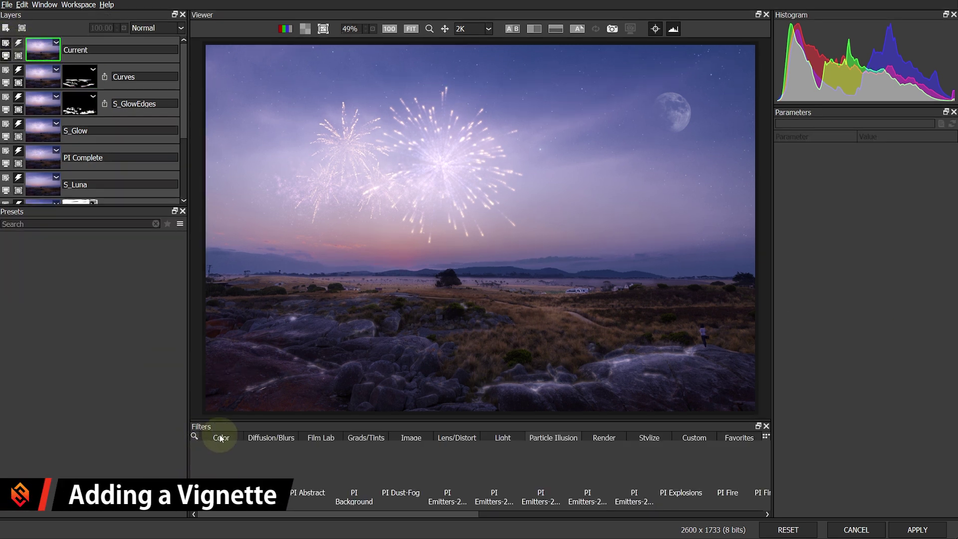
text(vignette)
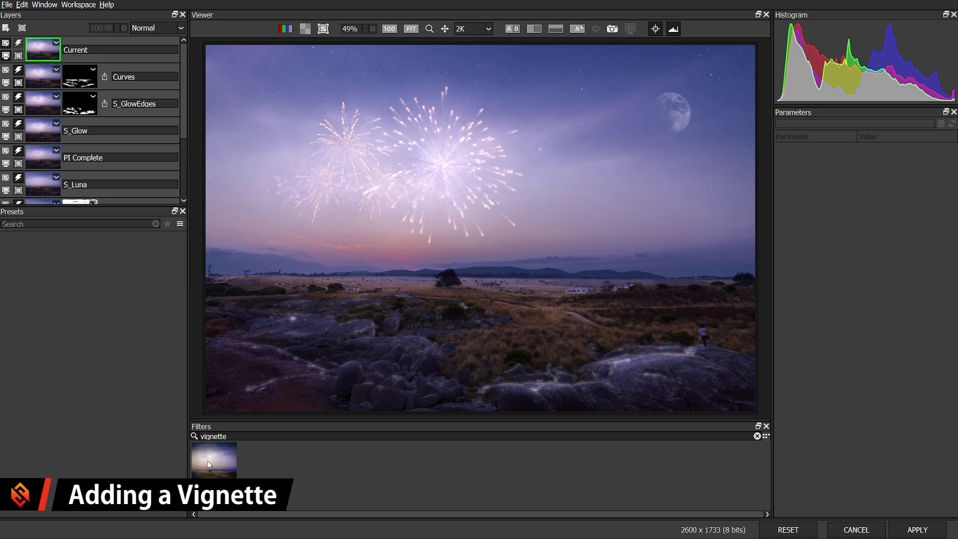
click(208, 458)
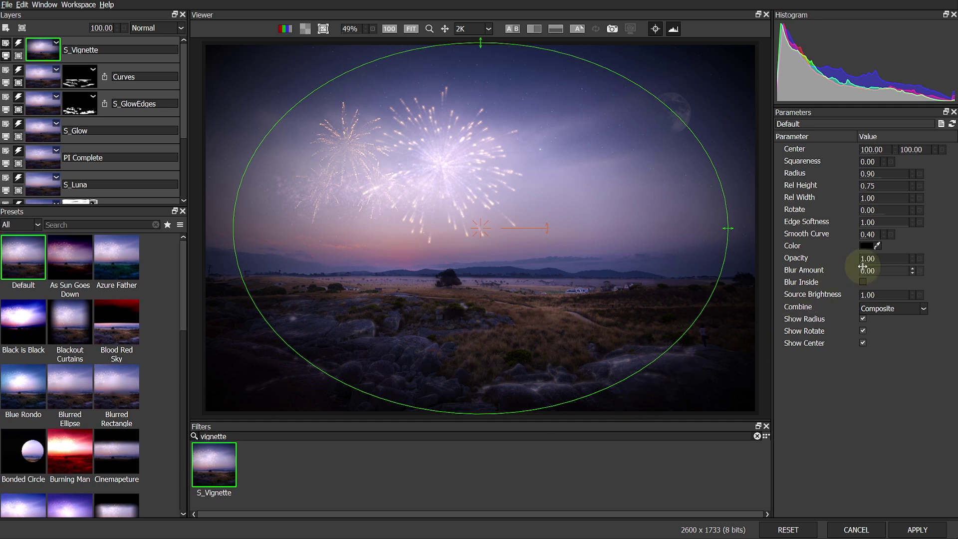
Set the S_Vignette Opacity to 0.20 and apply the complete layered effect to the photo
click(883, 235)
click(876, 288)
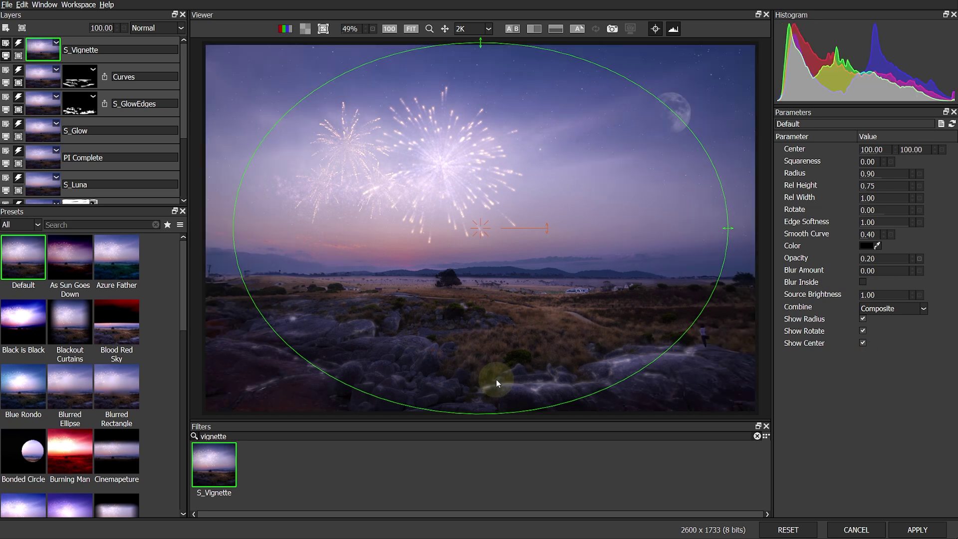
click(913, 529)
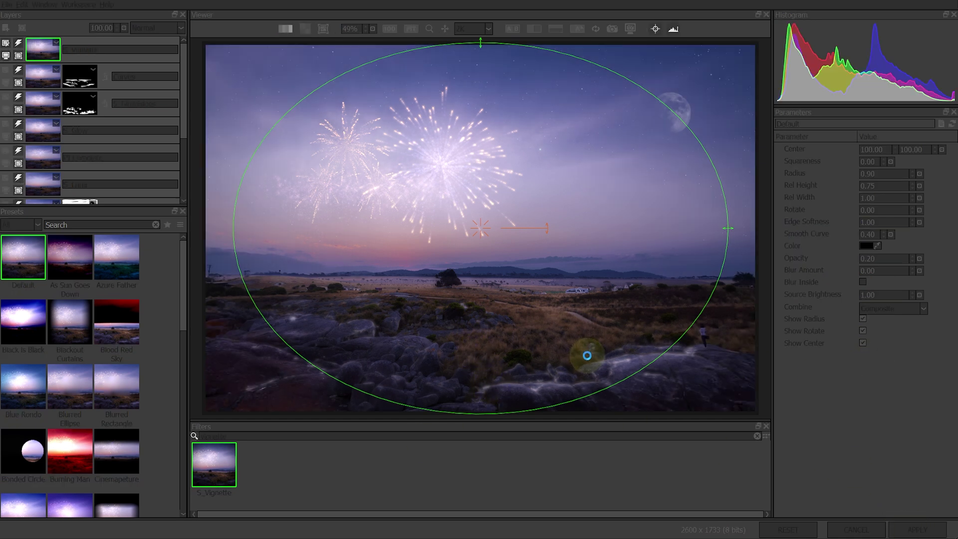